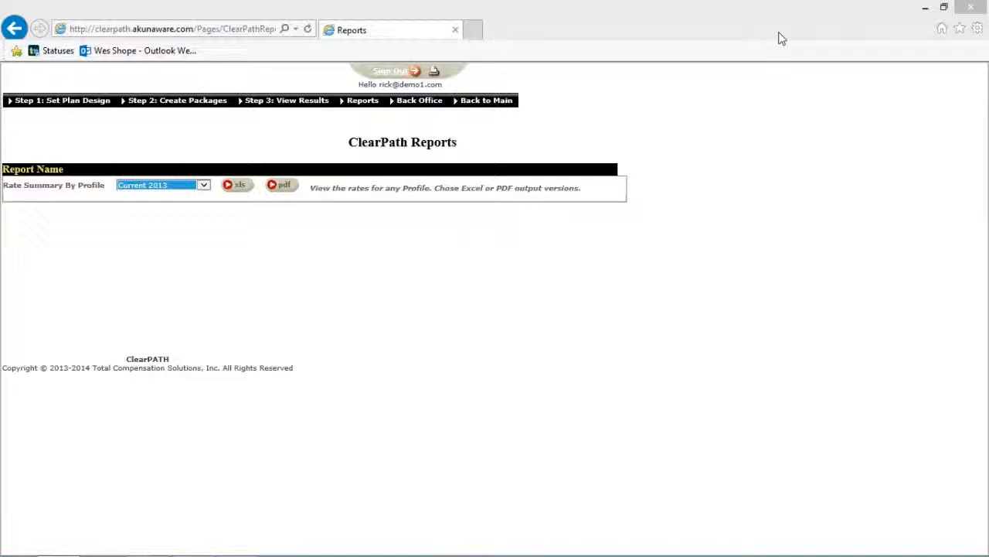
Open the Plan Design – View, Add, Maintain page listing the 24 existing plans.
left_click(62, 108)
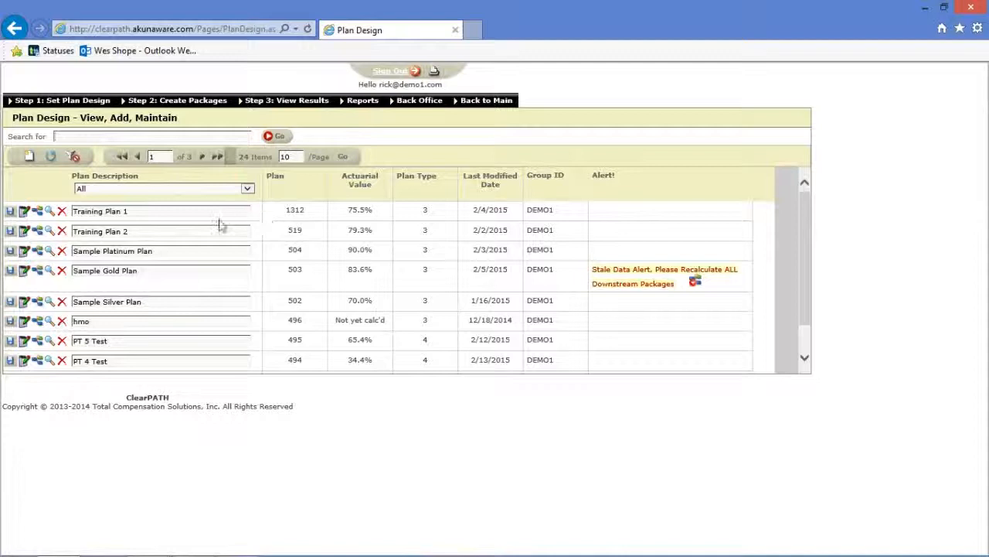
Add a new plan row described as 'Example Plan' and save it as plan 1323.
left_click(28, 158)
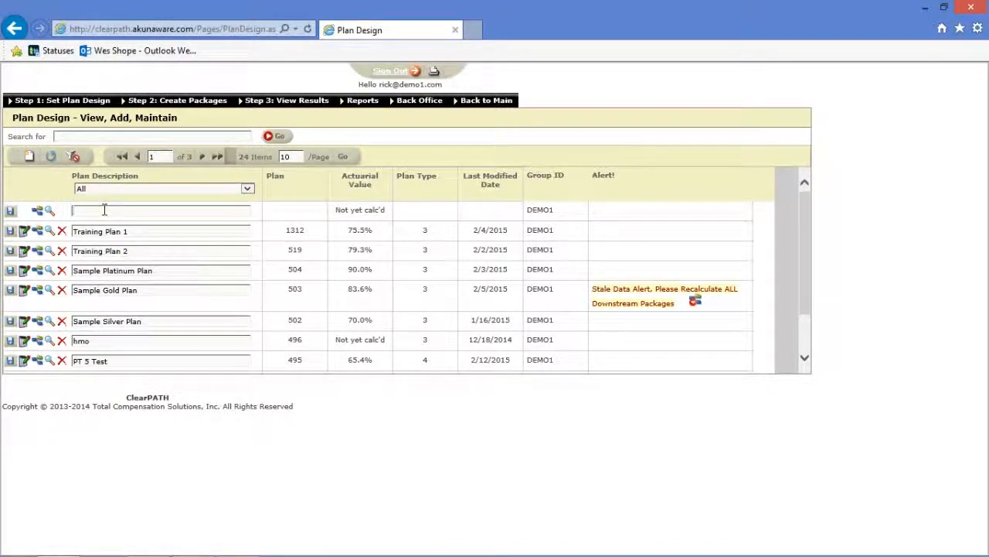
type("Example Plan")
left_click(10, 212)
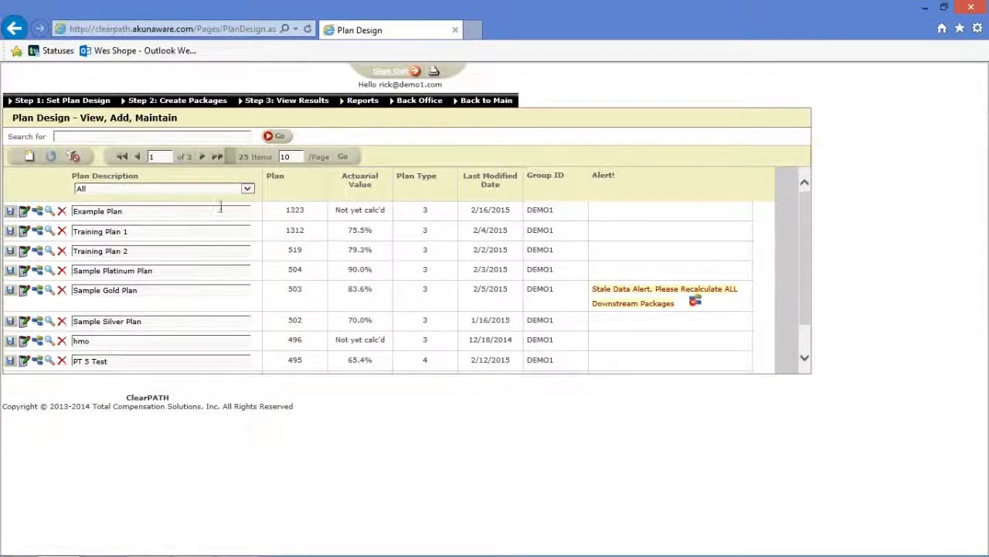
Open plan 1323's Plan Design Data Entry form, scroll through it, and compare with the SBC.
left_click(25, 212)
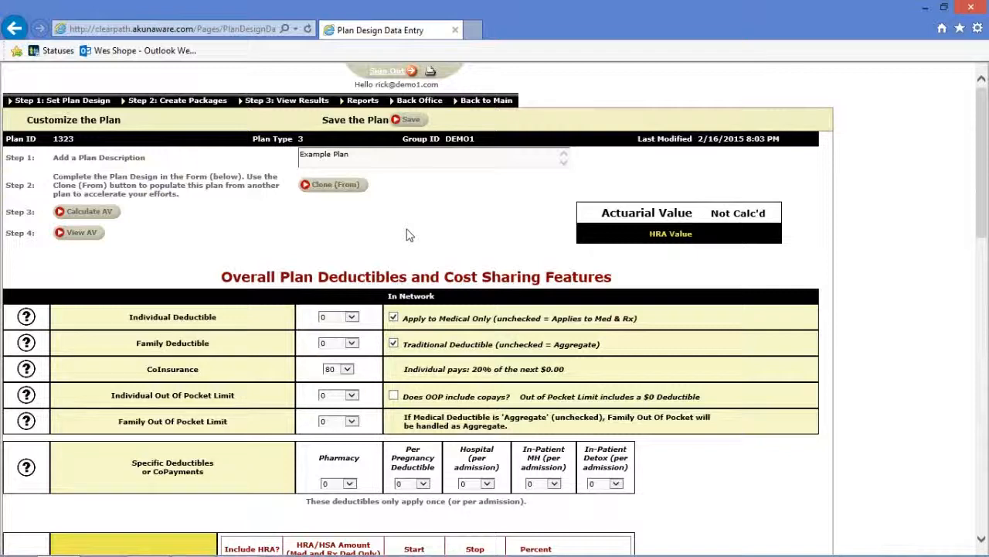
scroll(409, 235, "down", 3)
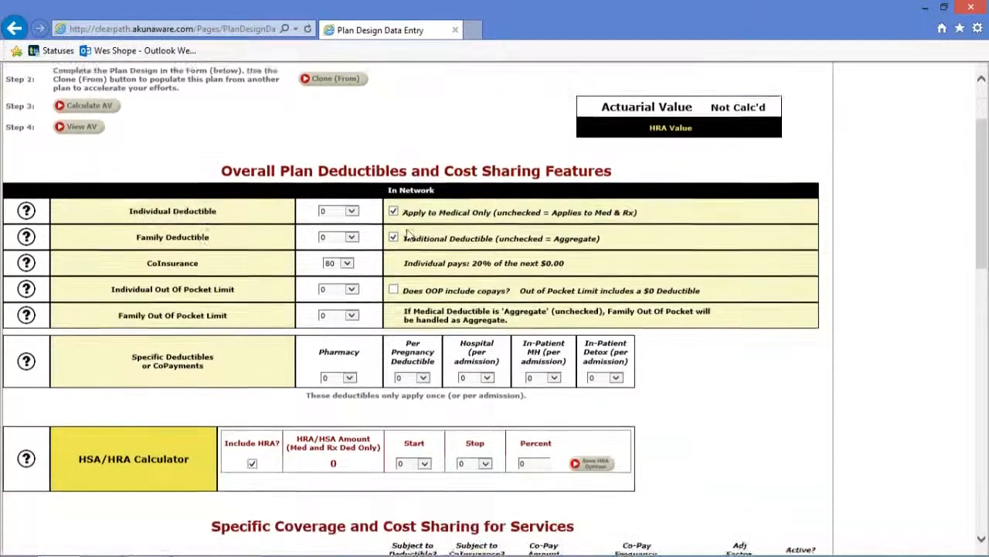
scroll(410, 233, "down", 7)
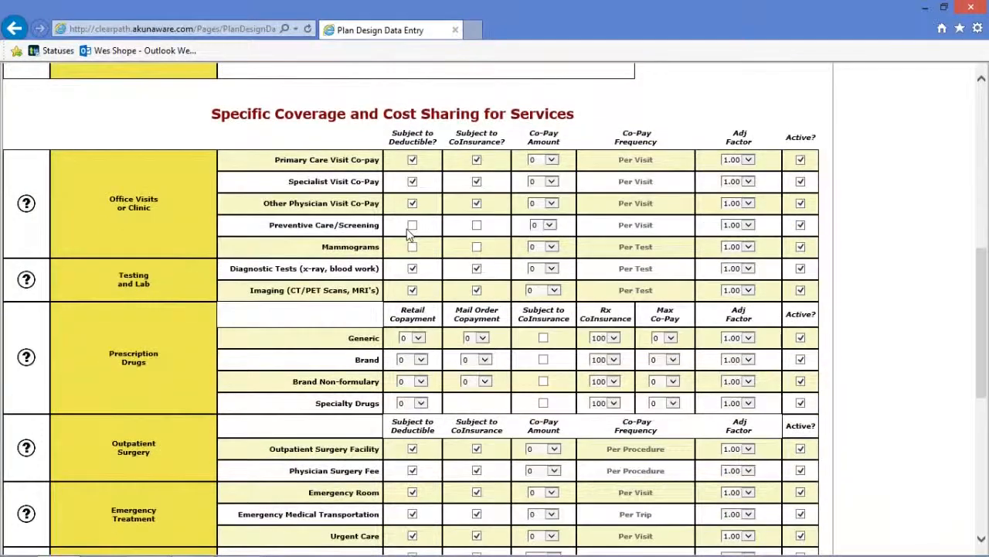
scroll(408, 230, "down", 3)
scroll(410, 235, "up", 5)
scroll(410, 235, "up", 6)
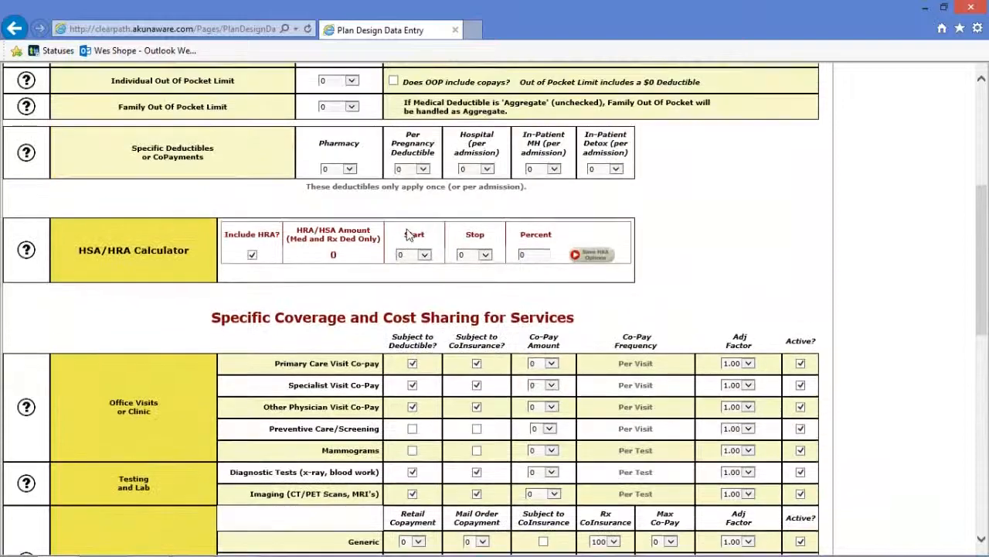
scroll(410, 233, "up", 1)
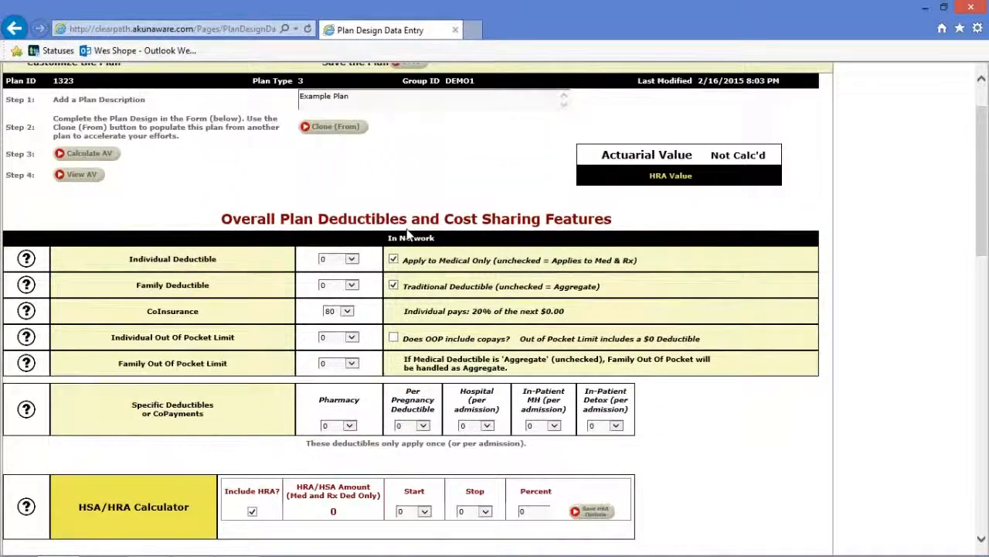
scroll(409, 234, "up", 1)
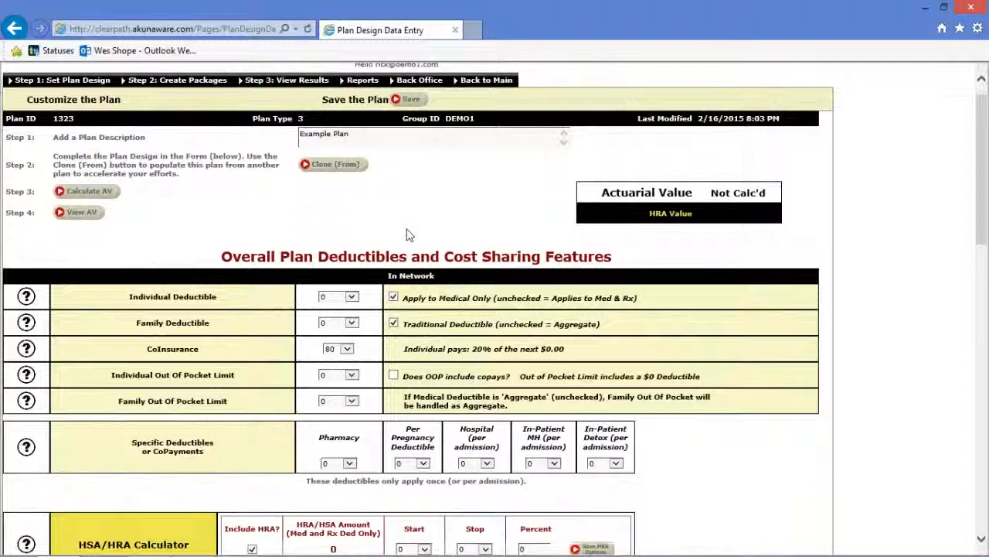
key("alt+Tab")
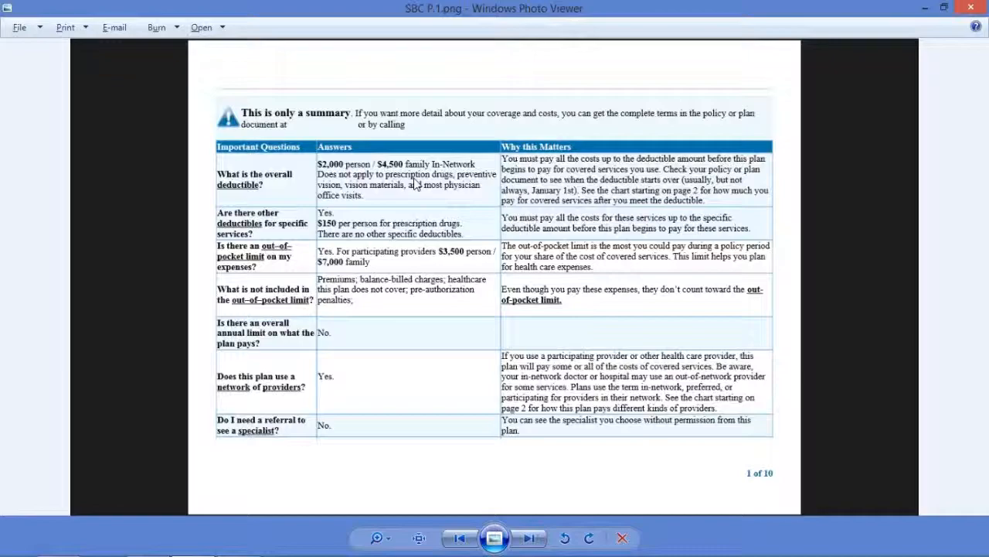
key("alt+Tab")
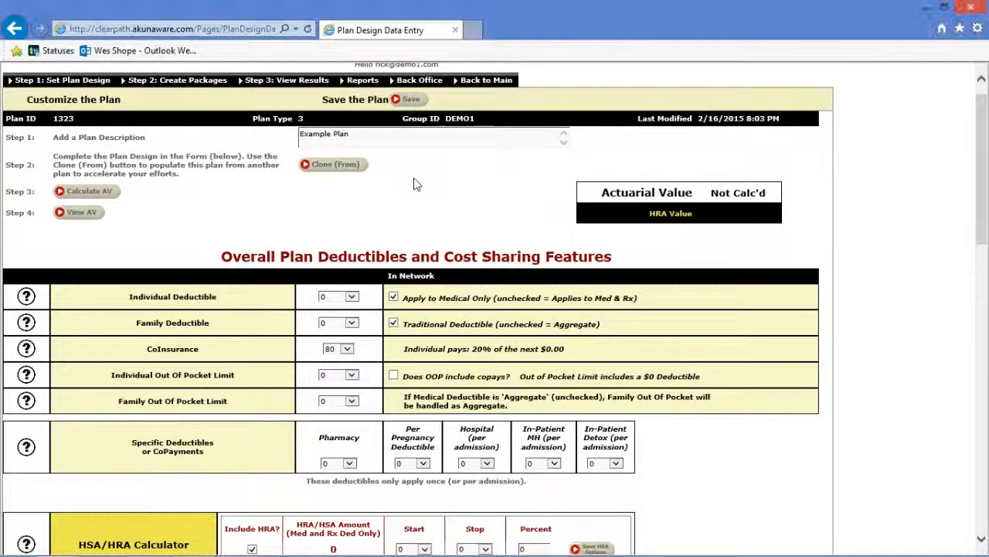
Set individual deductible 2000, family deductible 4500 and coinsurance 70 for plan 1323.
left_click(352, 297)
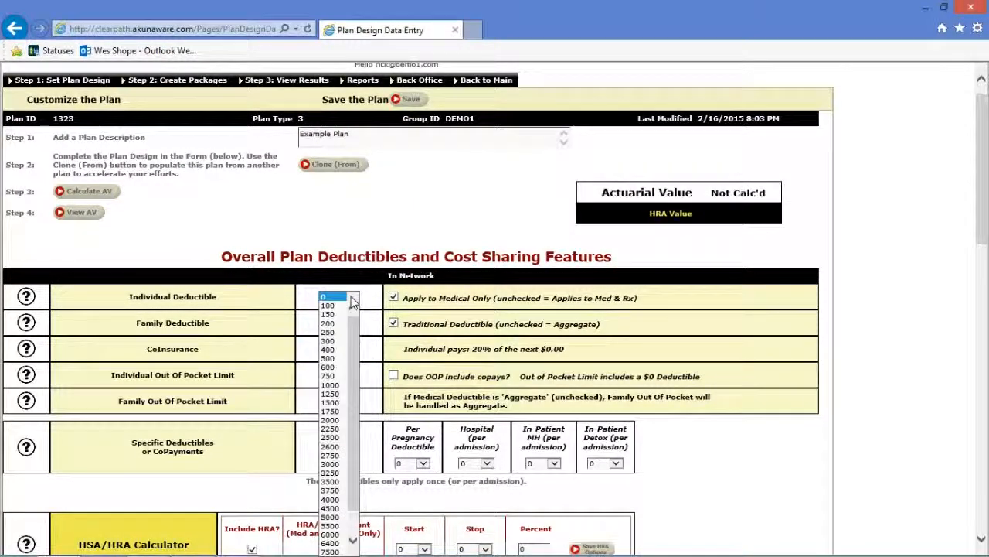
left_click(340, 419)
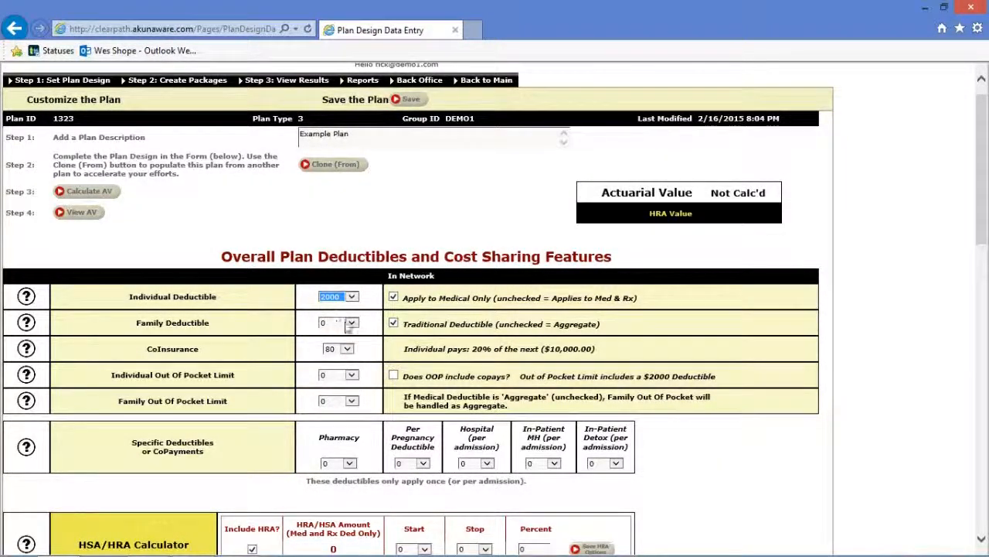
left_click(352, 322)
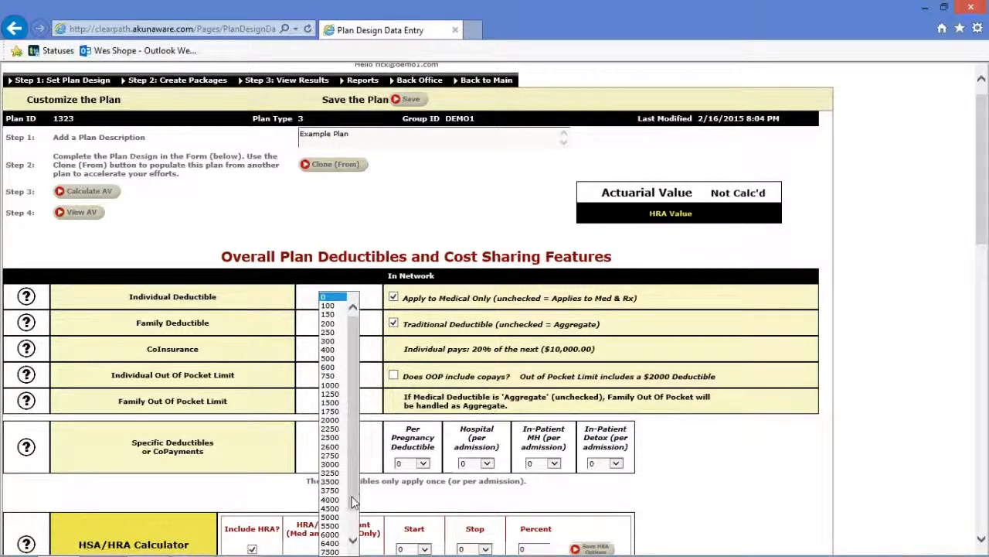
left_click(331, 509)
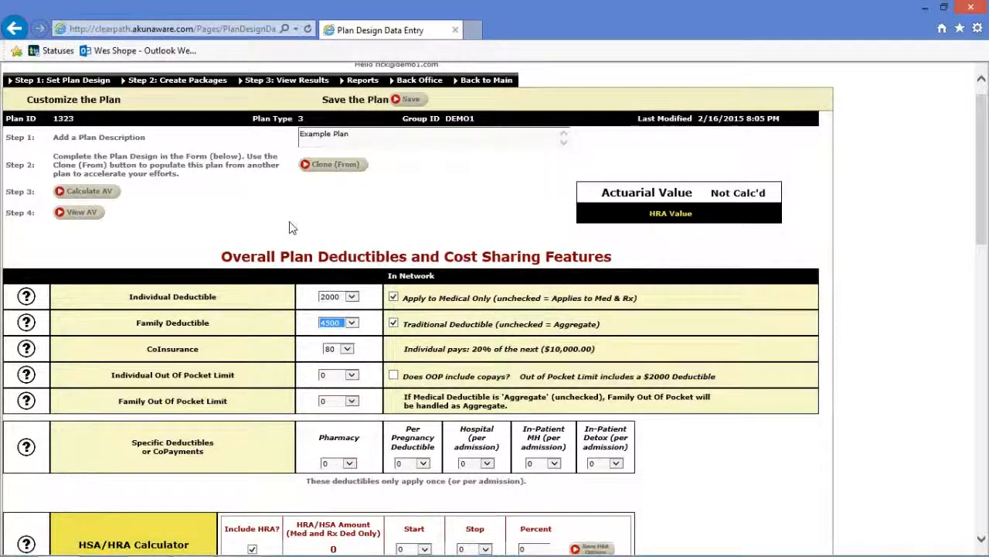
left_click(347, 349)
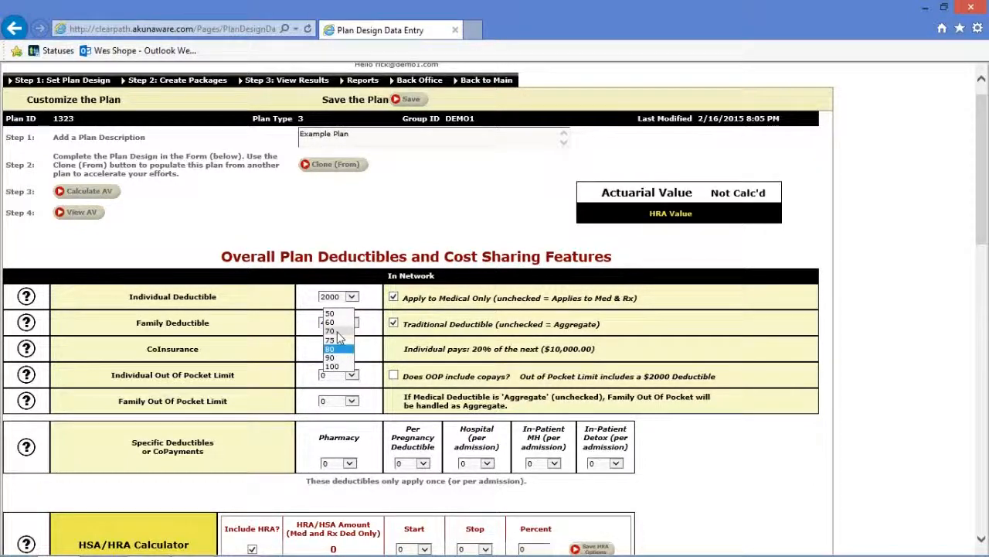
left_click(337, 331)
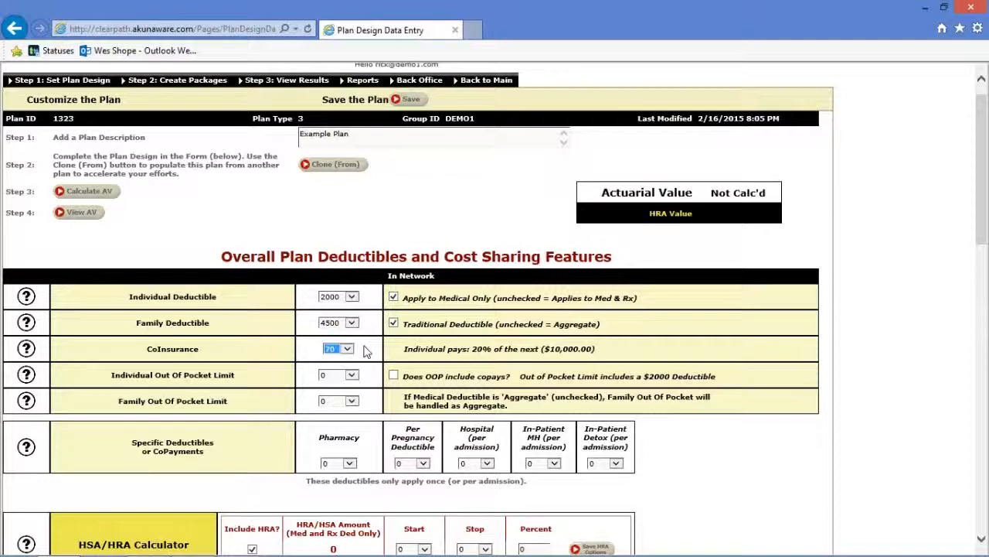
key("alt+Tab")
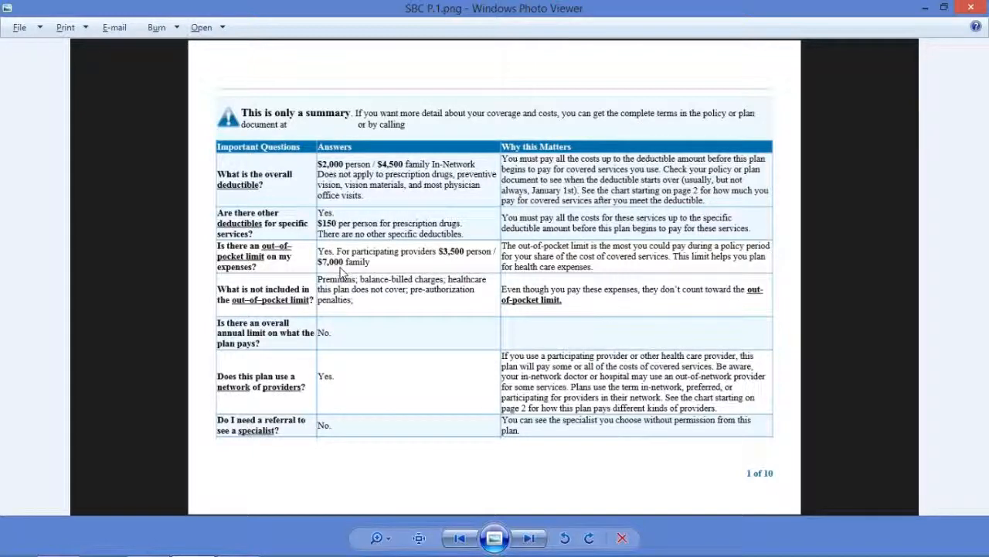
Set the out-of-pocket limits to 3500 individual and 6350 family.
key("alt+Tab")
left_click(354, 376)
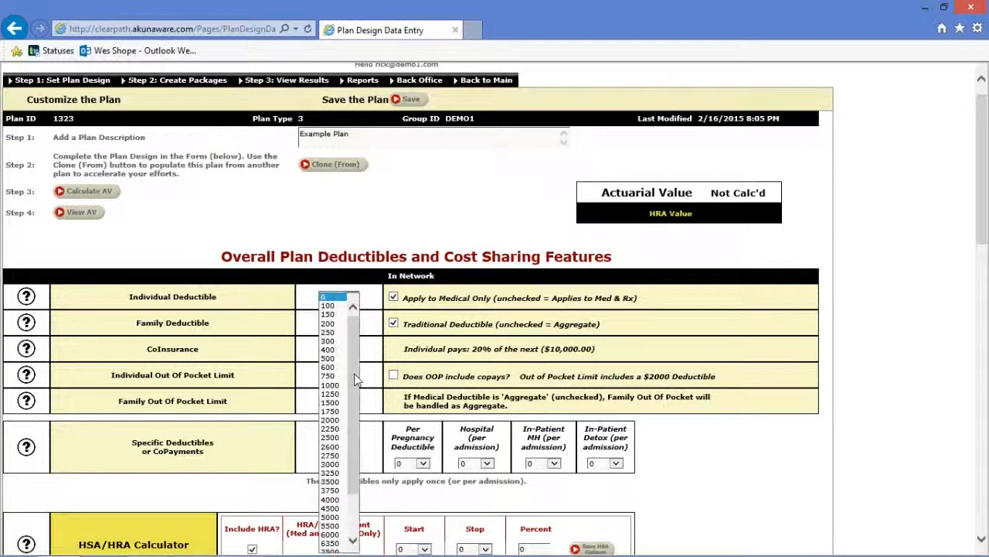
left_click(330, 477)
left_click(330, 480)
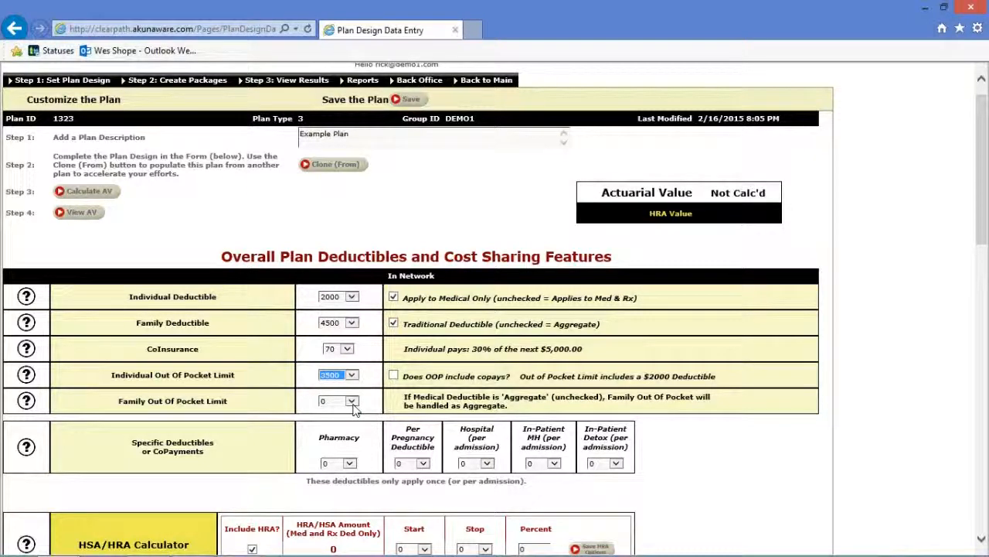
left_click(351, 403)
left_click_drag(353, 410, 349, 463)
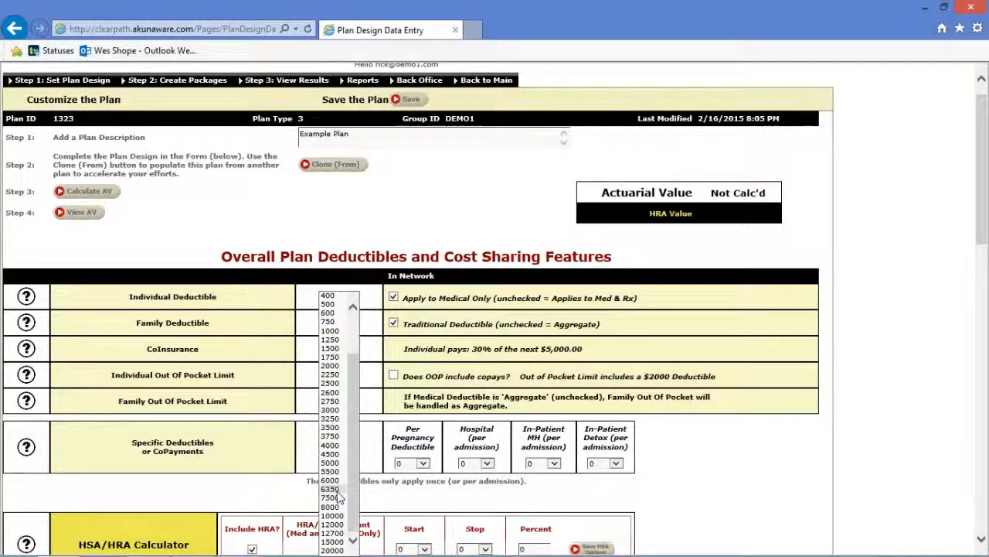
left_click(337, 490)
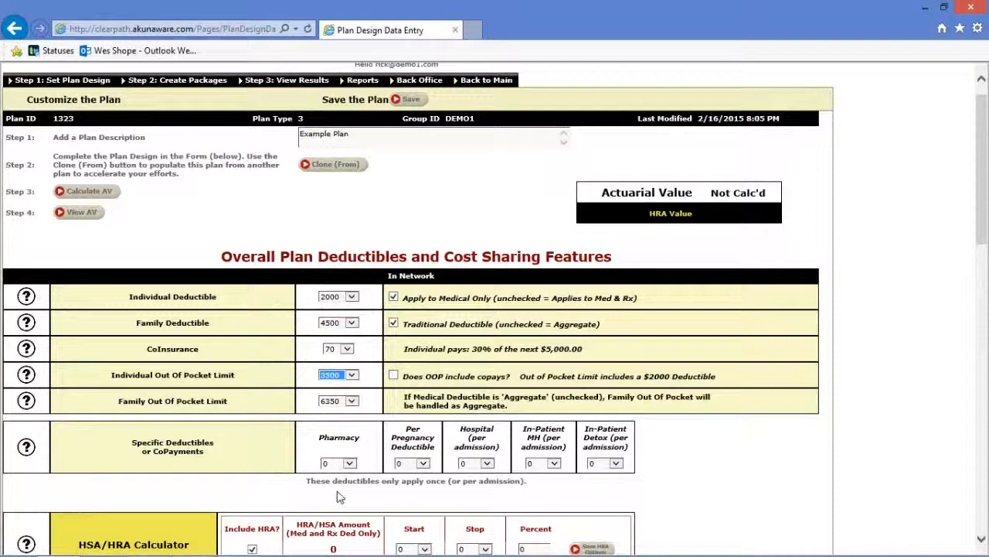
key("alt+Tab")
key("alt+Tab")
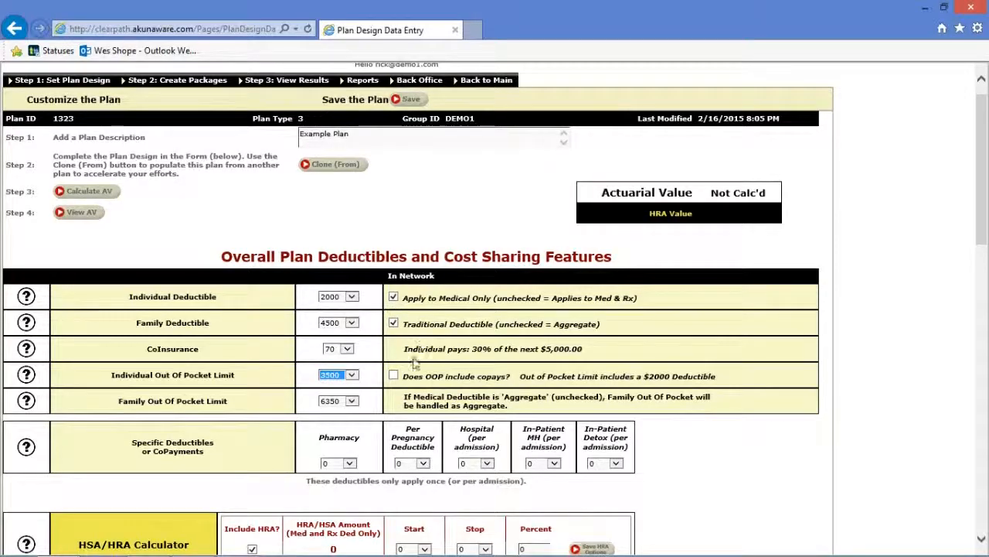
Tick 'Does OOP include copays?' so copays count toward the out-of-pocket limit.
left_click(394, 376)
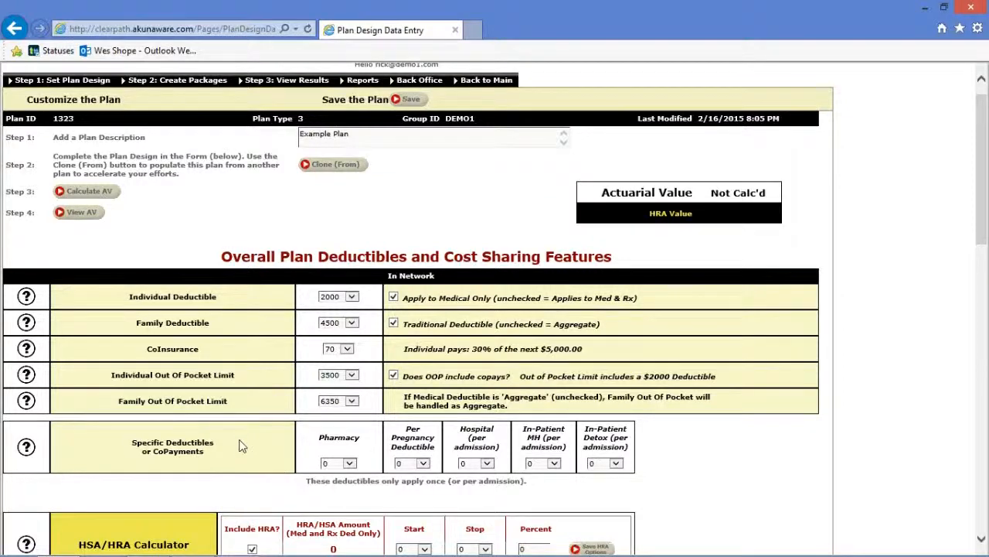
key("alt+Tab")
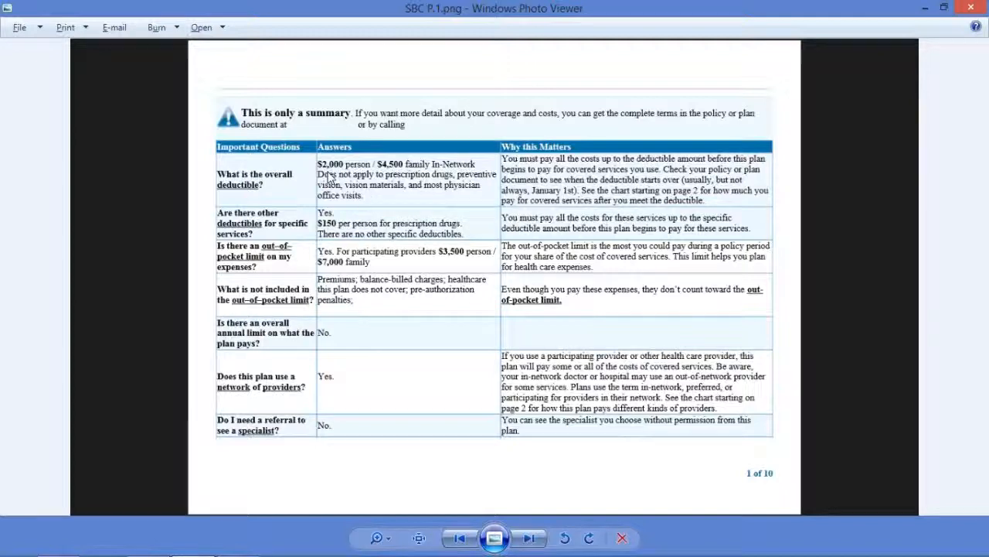
Set the pharmacy deductible to 150.
key("alt+Tab")
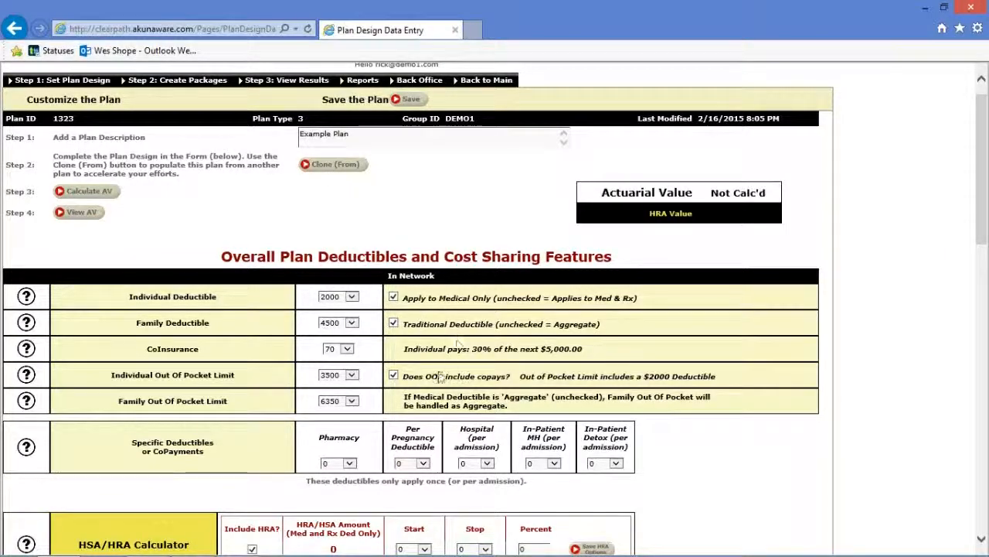
left_click(350, 463)
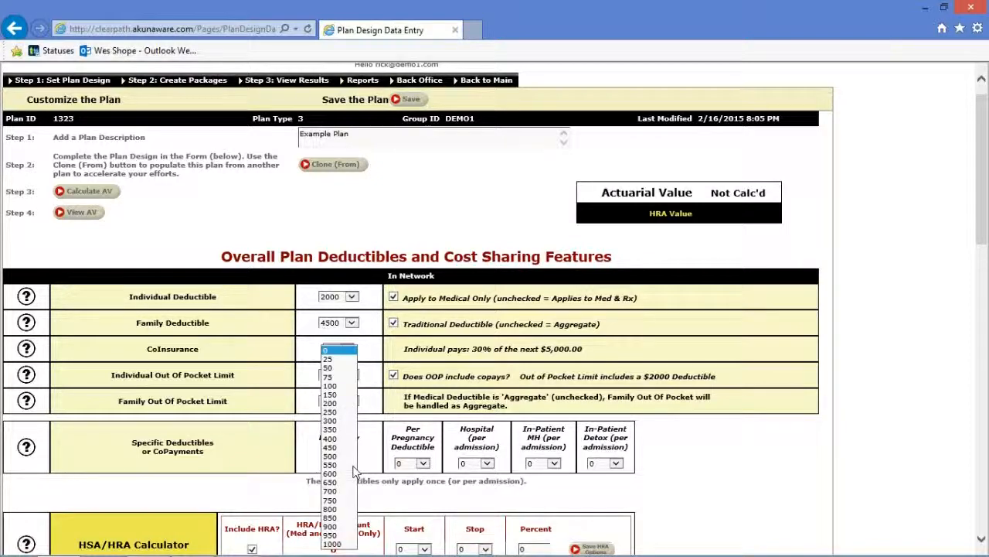
left_click(345, 395)
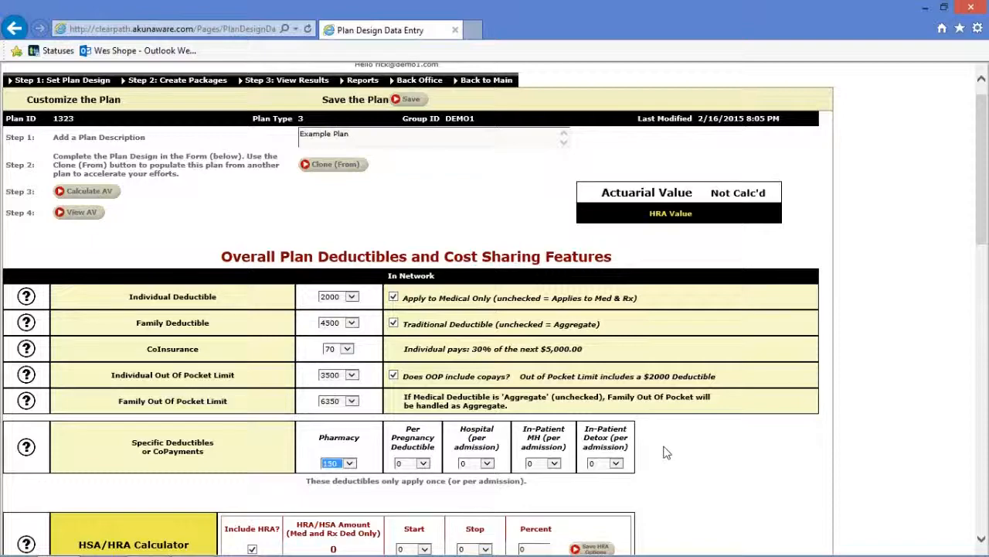
Scroll to Specific Coverage and show SBC page 3 with the $25 and $50 office-visit copays.
scroll(666, 452, "down", 5)
scroll(666, 452, "down", 2)
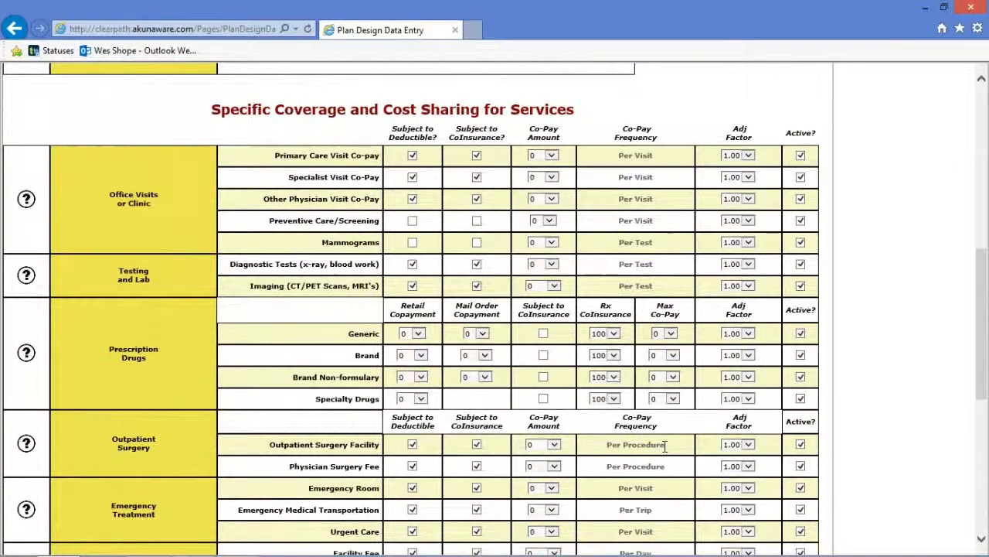
key("alt+Tab")
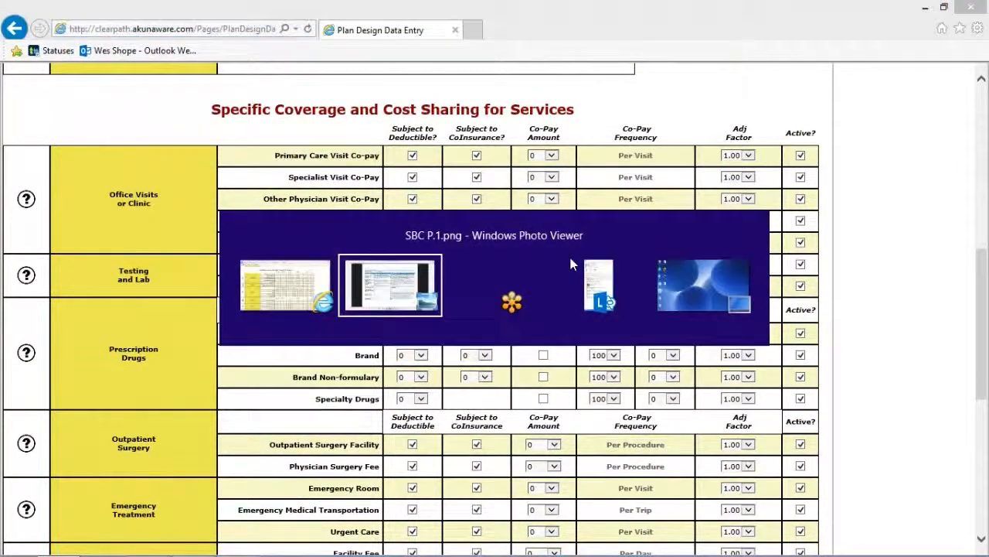
key("Right")
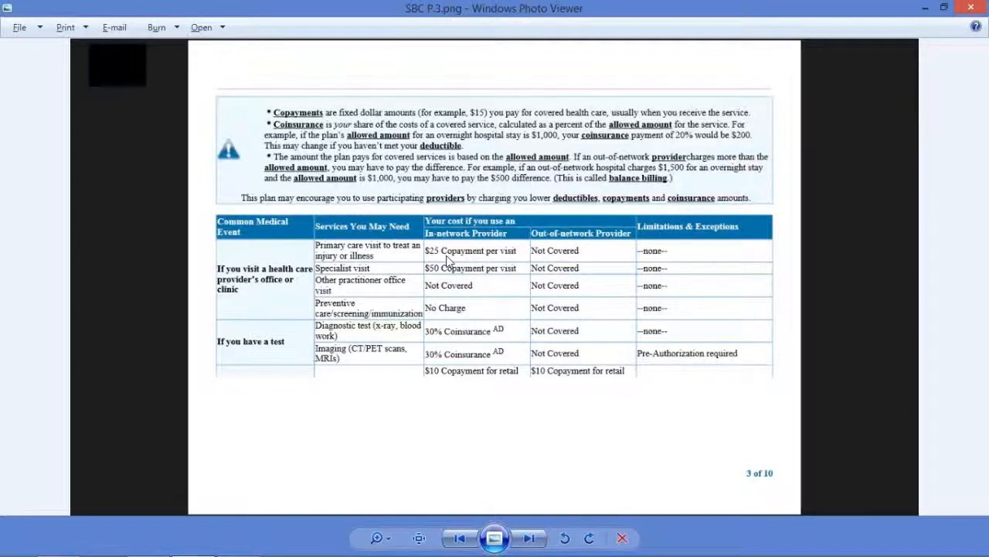
Set the Primary Care Visit co-pay to 25, exempt from deductible and coinsurance.
key("alt+Tab")
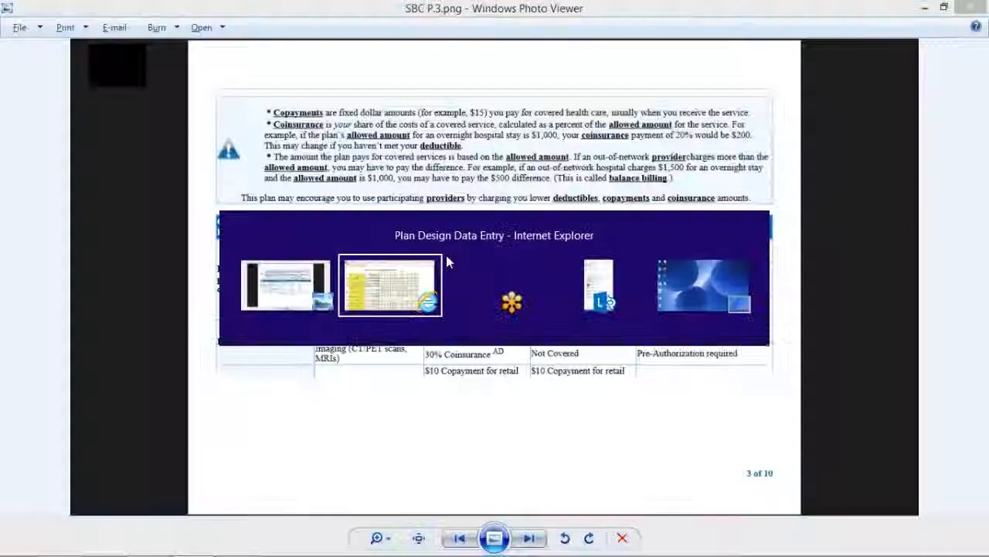
left_click(412, 155)
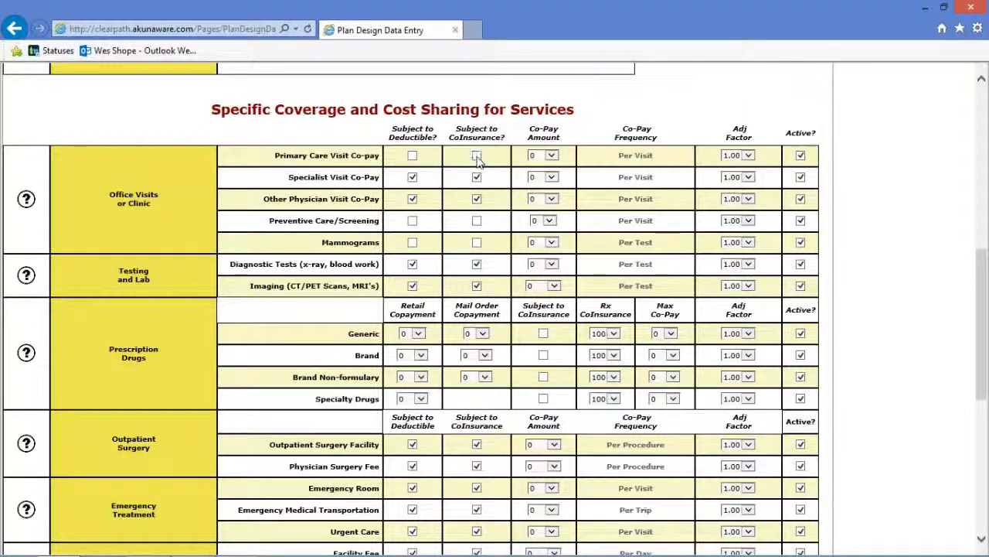
left_click(547, 157)
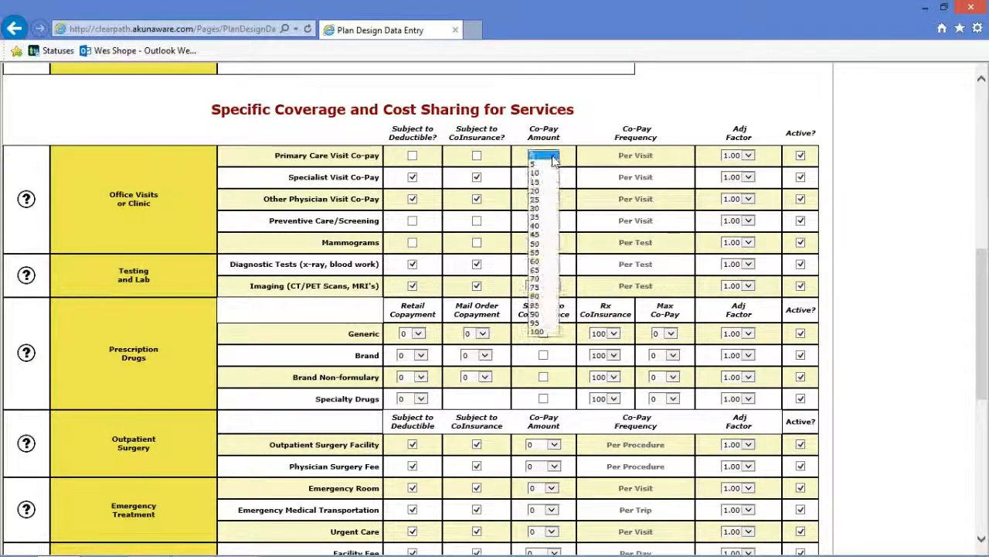
left_click(542, 197)
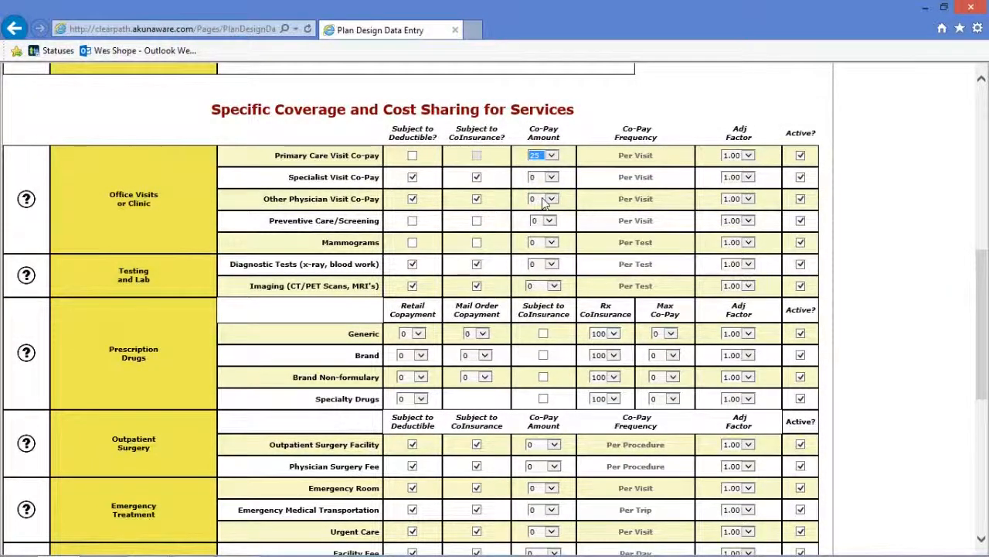
key("alt+Tab")
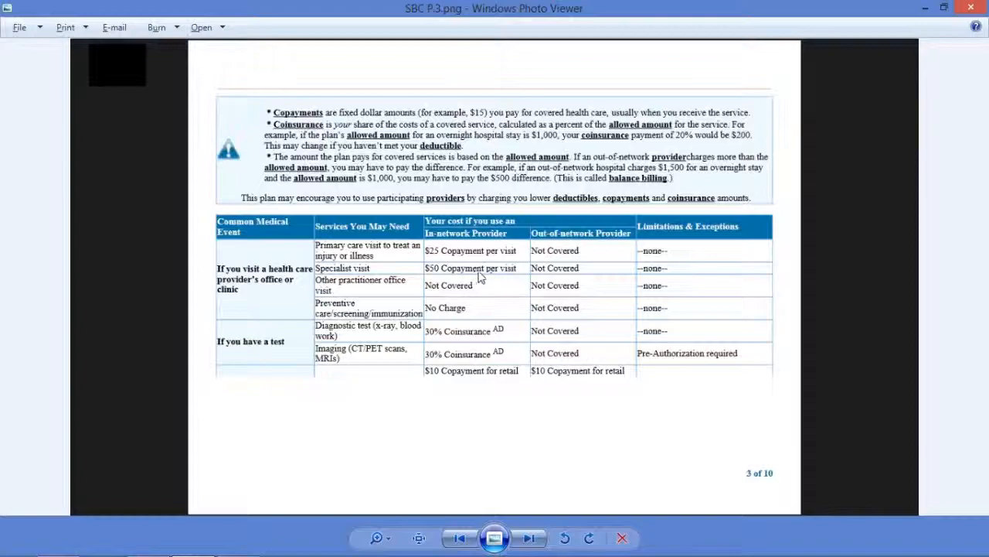
key("alt+Tab")
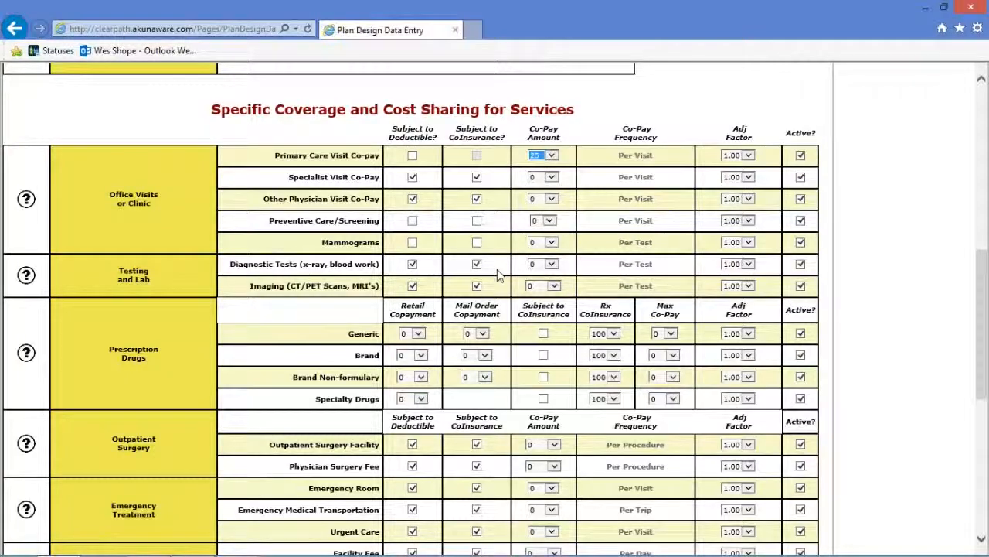
Set the Specialist Visit co-pay to 50, exempt from deductible and coinsurance.
left_click(413, 178)
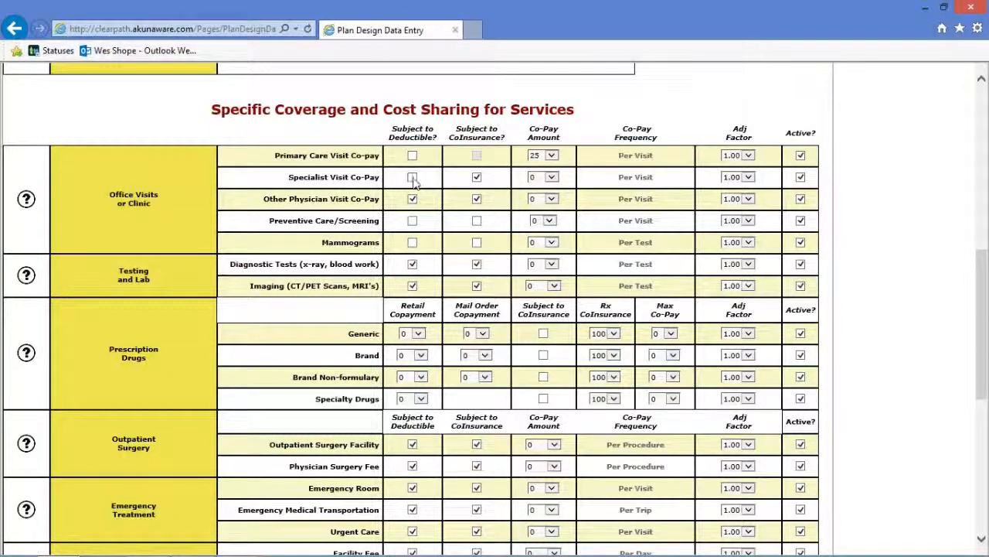
left_click(477, 178)
left_click(551, 177)
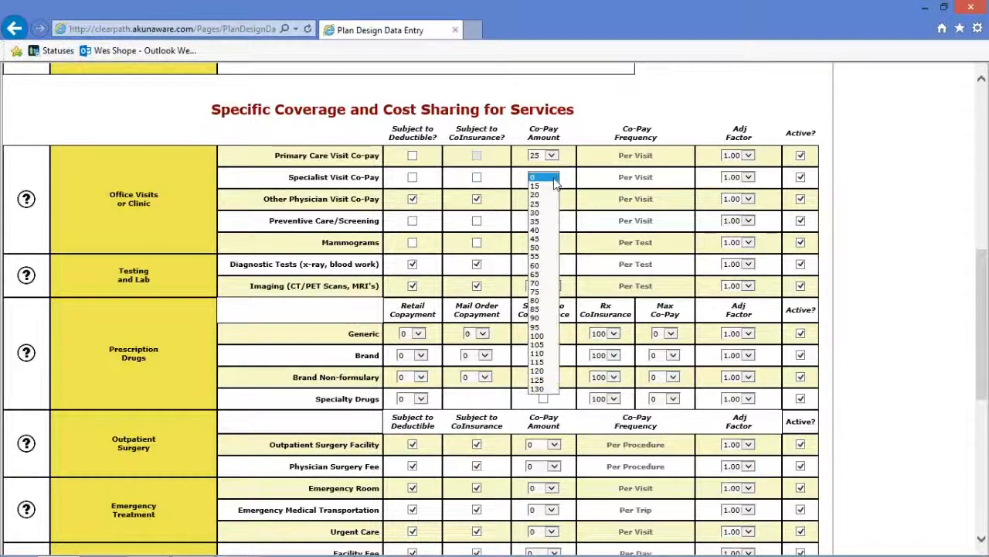
left_click(543, 247)
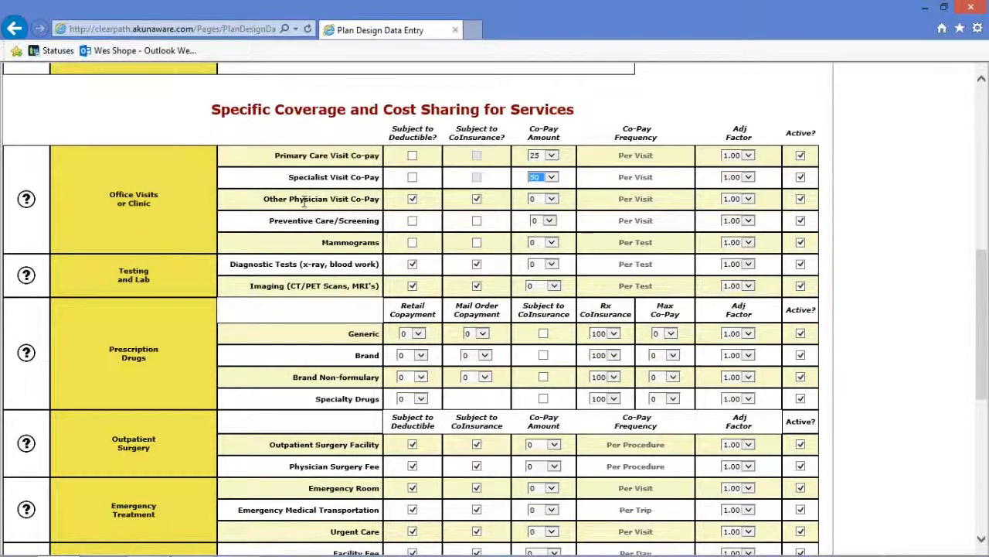
After checking the SBC, deactivate the Other Physician Visit co-pay.
key("alt+Tab")
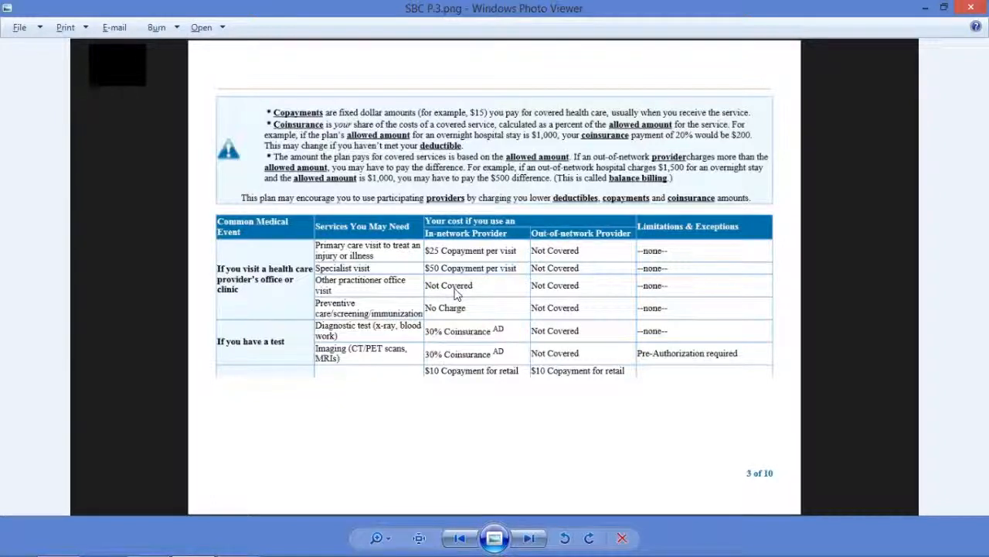
key("alt+Tab")
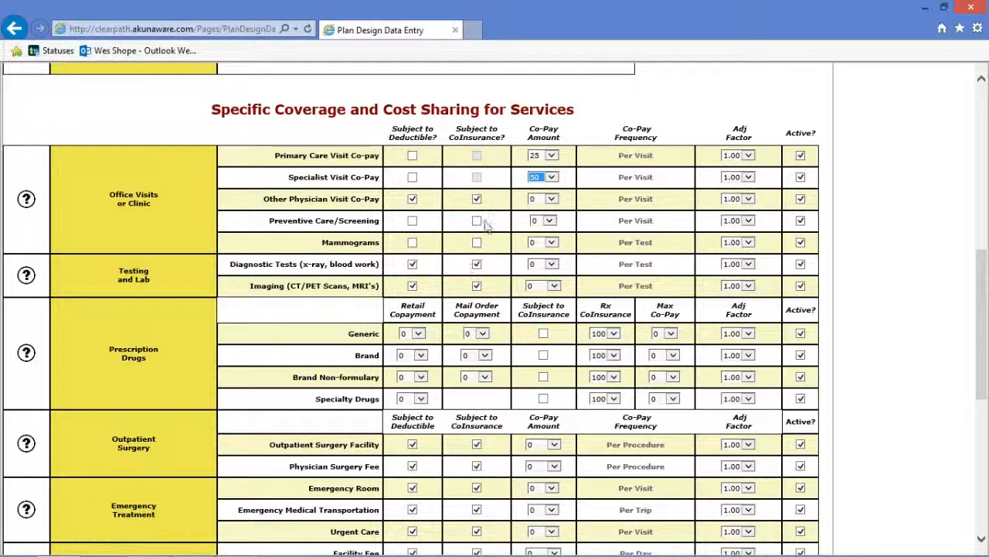
left_click(801, 199)
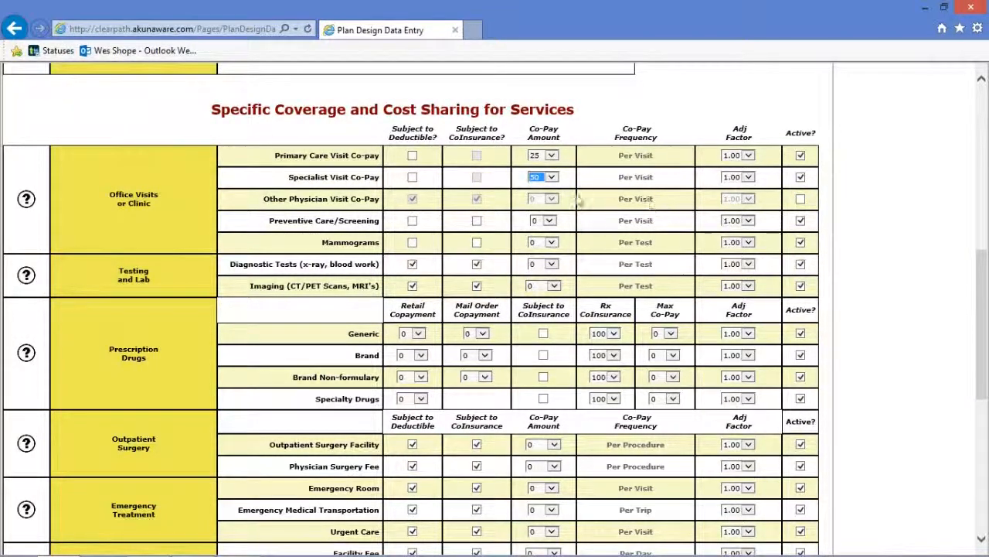
left_click(413, 201)
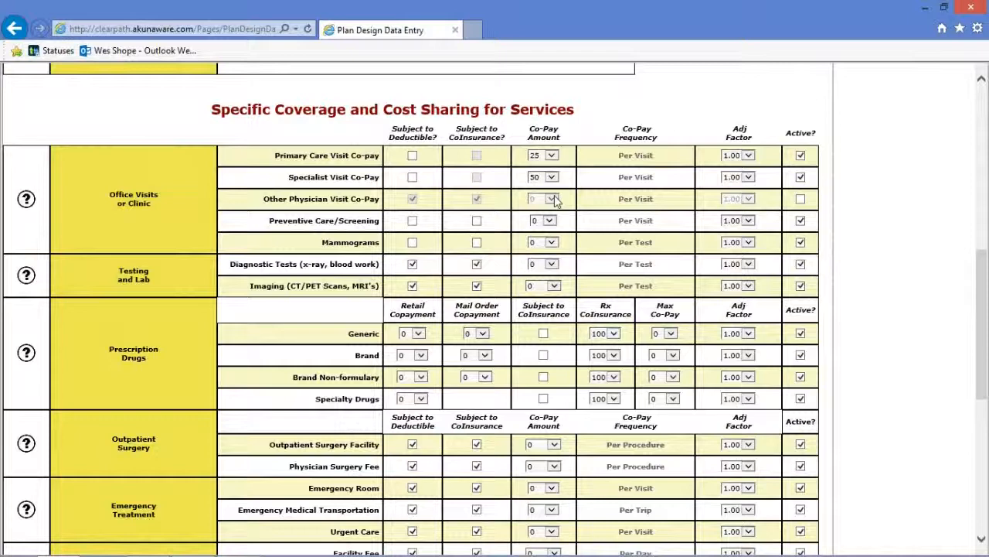
key("alt+Tab")
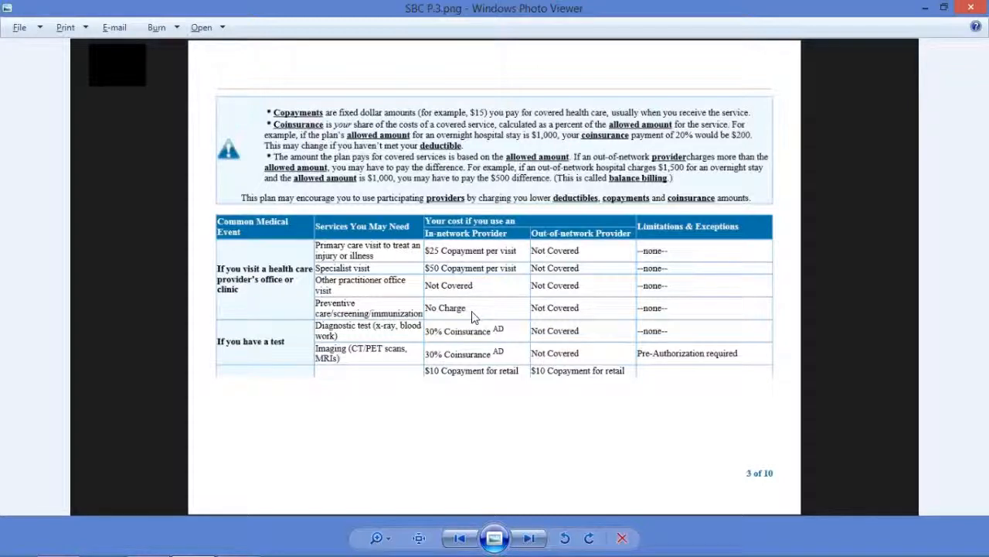
key("alt+Tab")
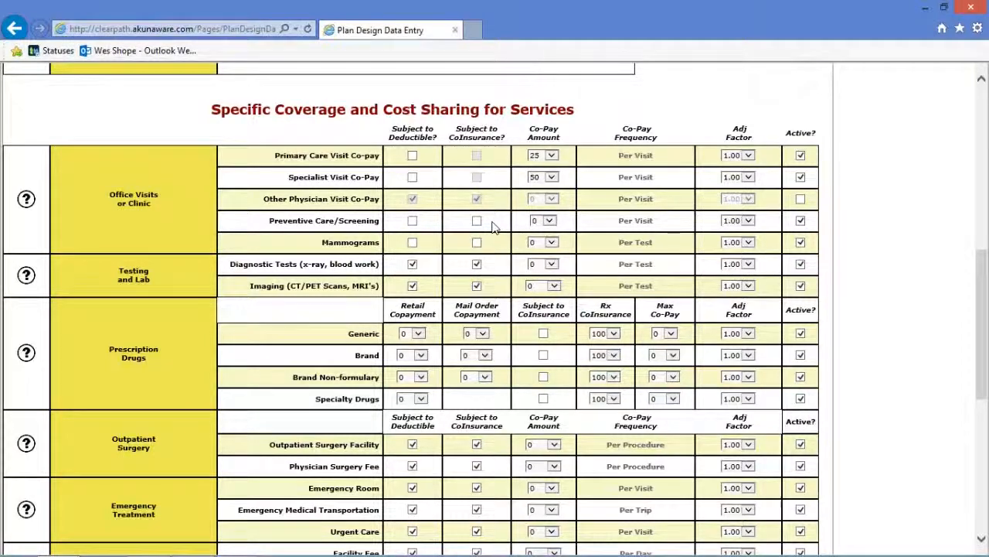
key("alt+Tab")
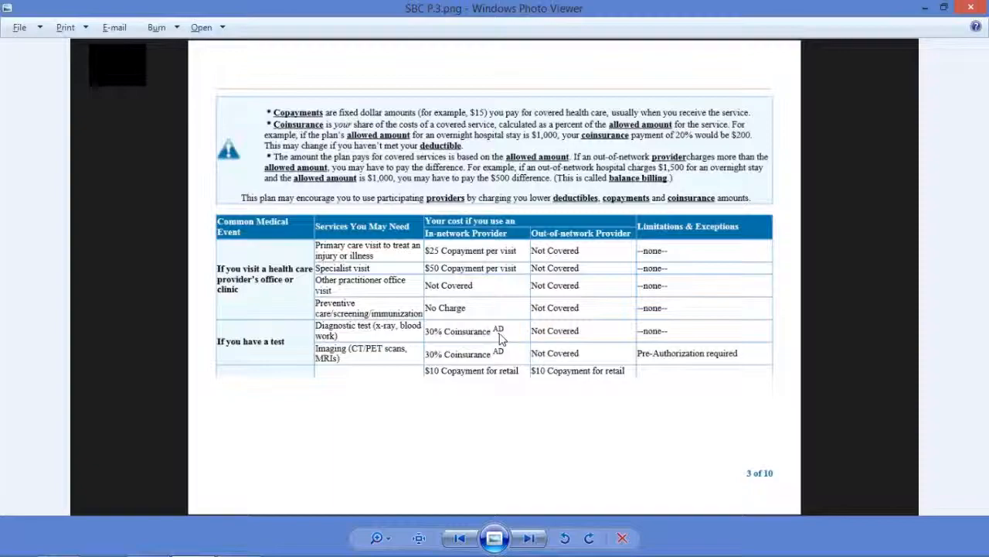
key("alt+Tab")
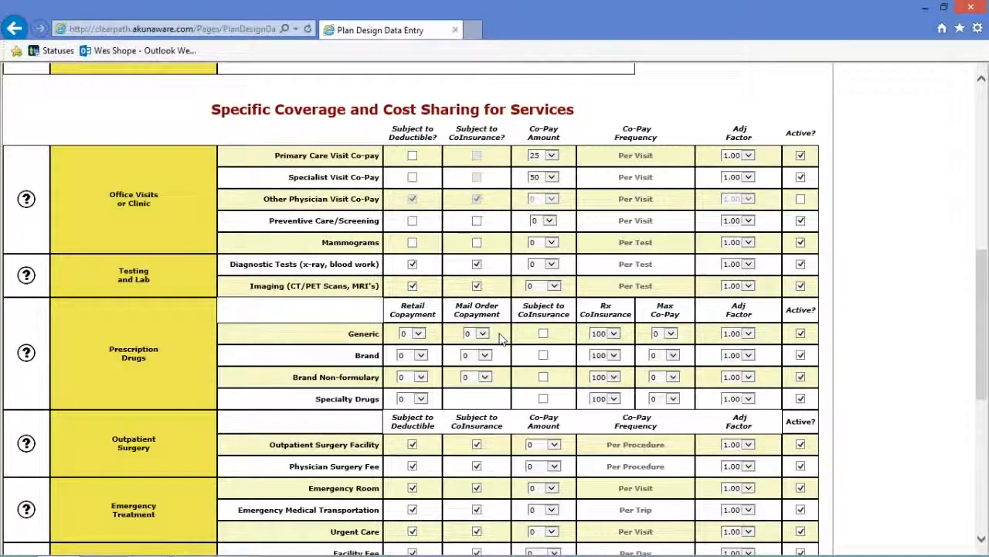
Scroll up to review the overall deductibles and coinsurance, then back down to the services.
scroll(499, 338, "up", 1)
scroll(500, 337, "up", 4)
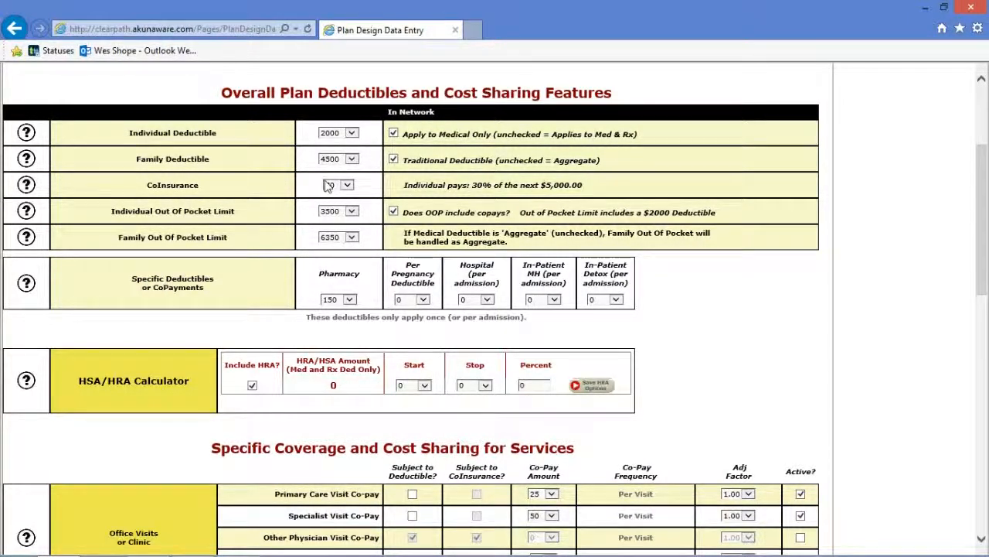
scroll(398, 215, "down", 4)
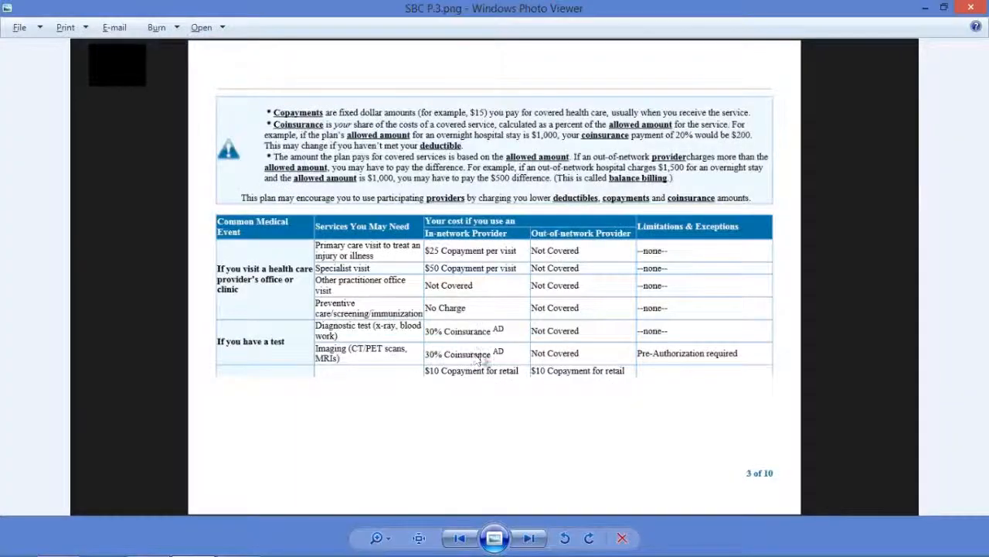
Read the prescription drug copays on SBC page 4, then switch back to ClearPath's entry form.
key("alt+Tab")
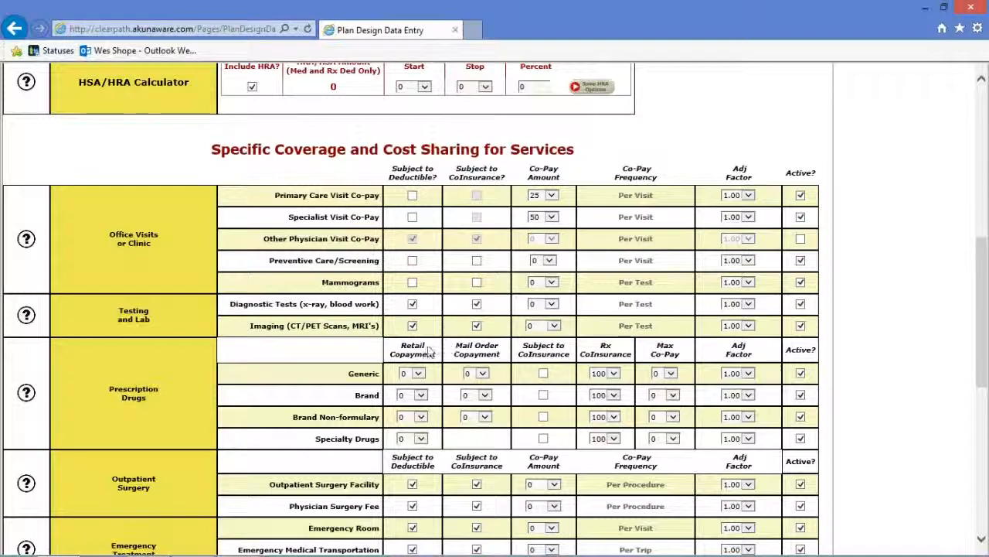
key("alt+Tab")
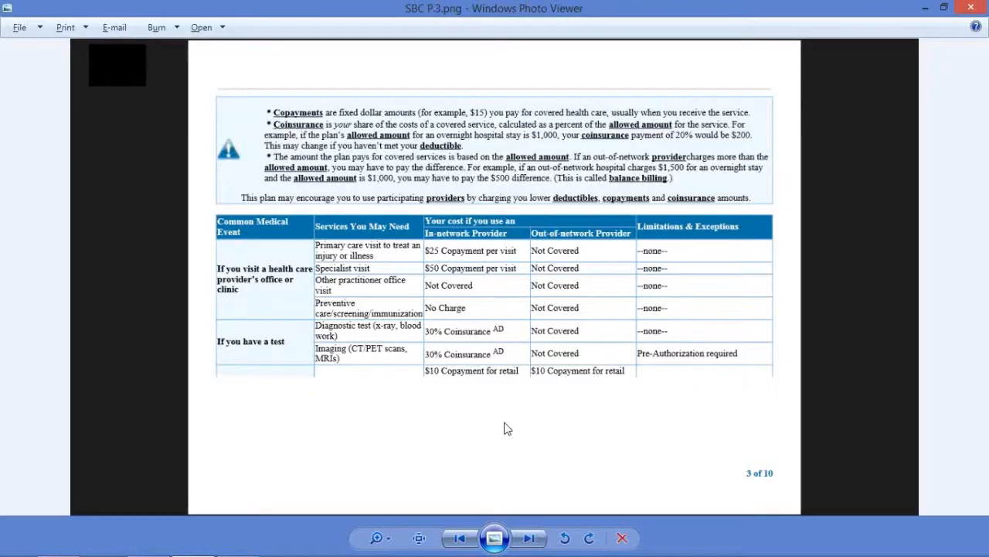
key("Right")
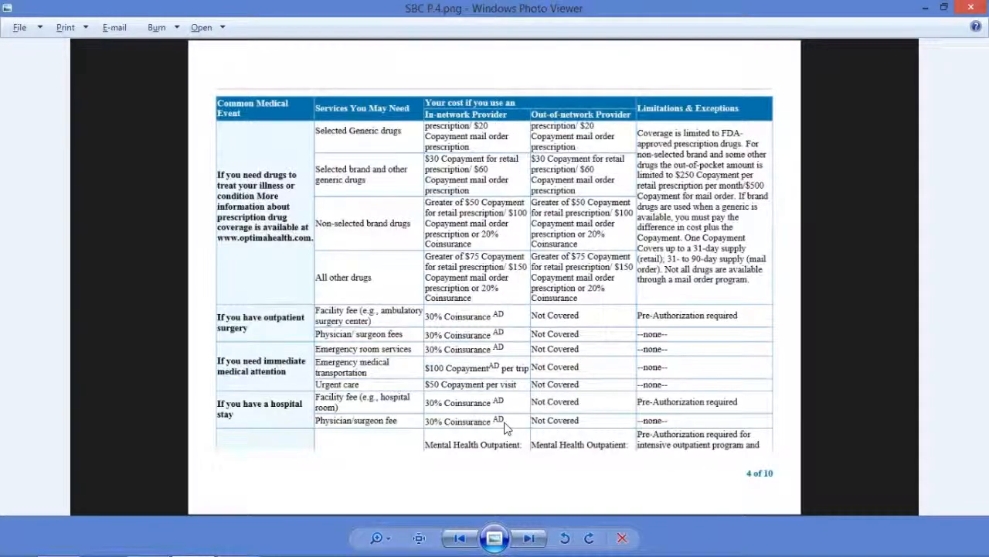
key("Left")
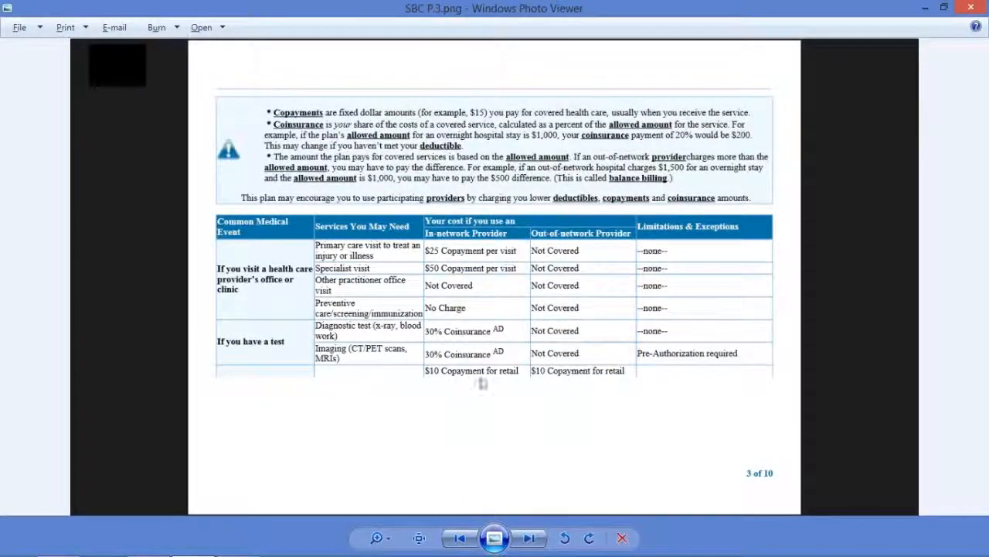
key("Right")
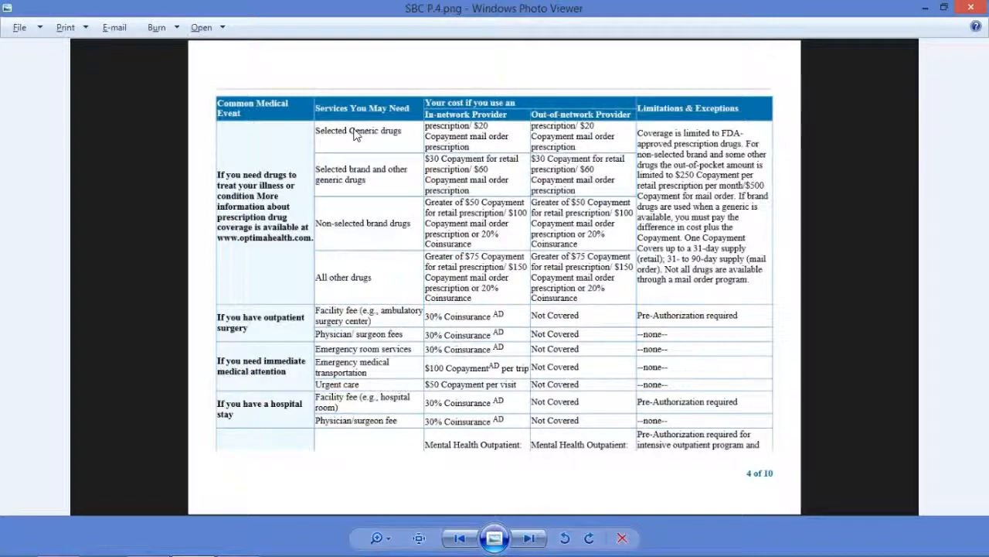
key("alt+Tab")
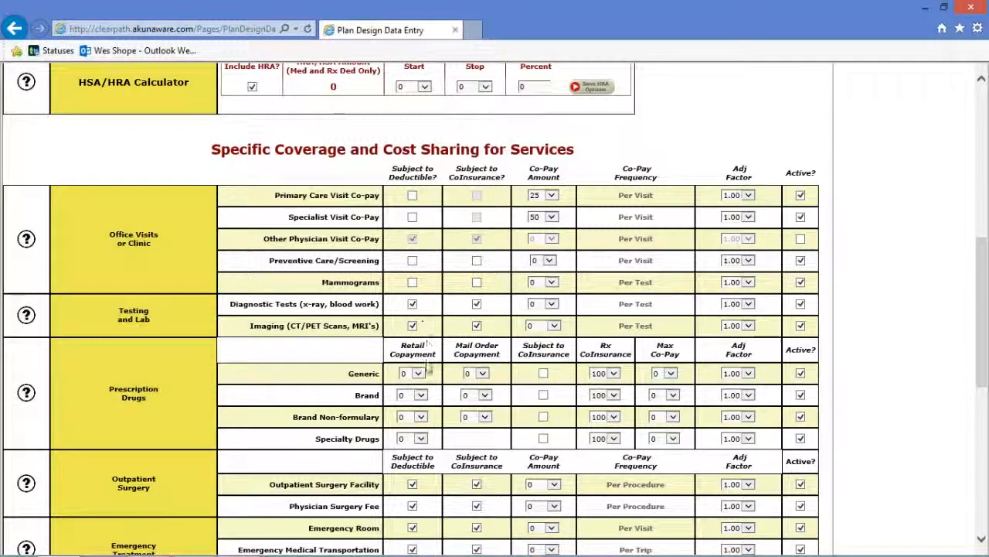
Choose 10 for the Generic retail copayment and 20 for the Generic mail order copayment.
left_click(420, 374)
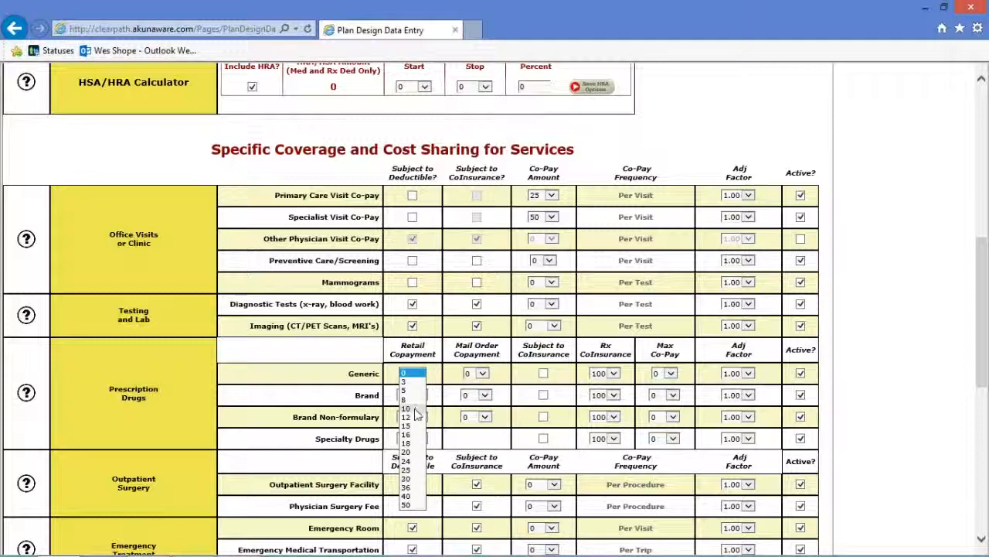
left_click(415, 411)
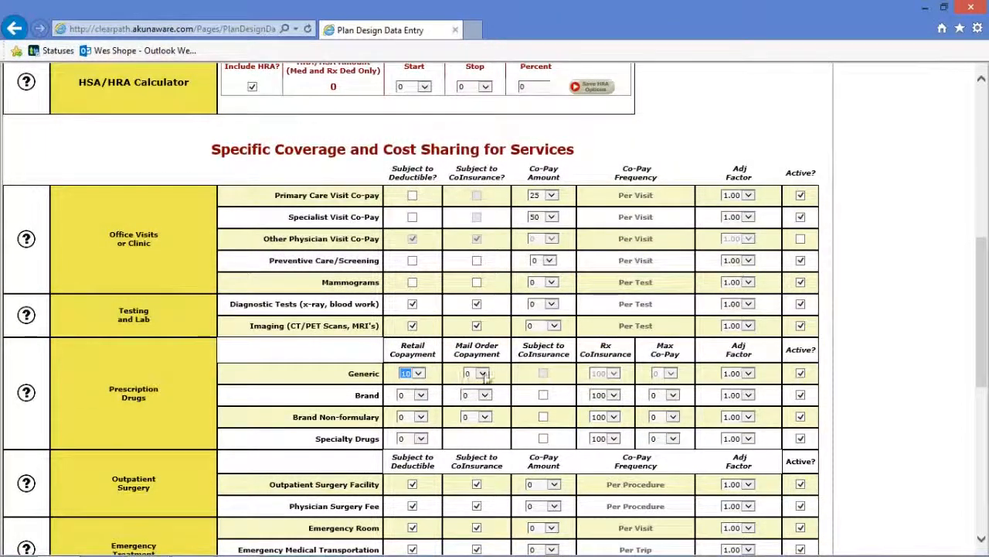
left_click(484, 374)
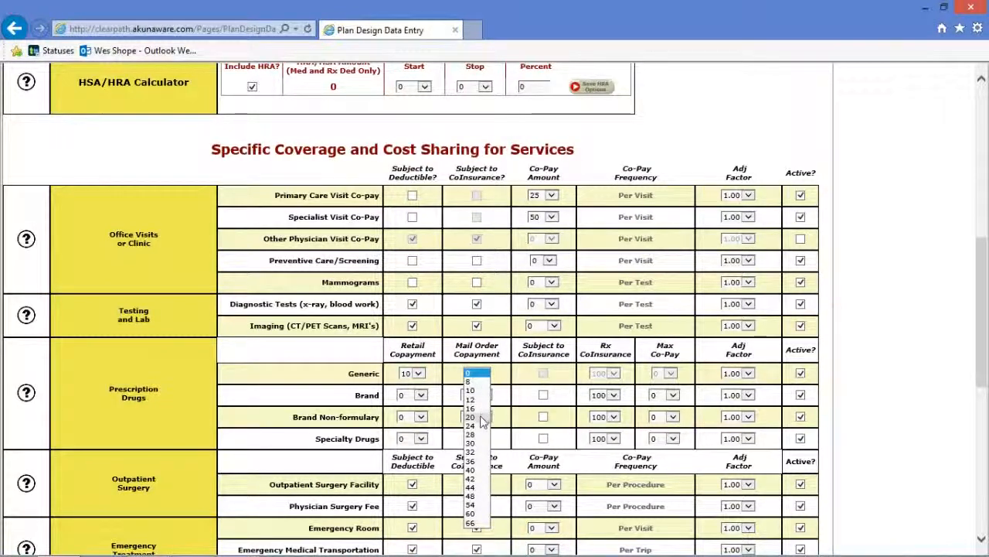
left_click(474, 392)
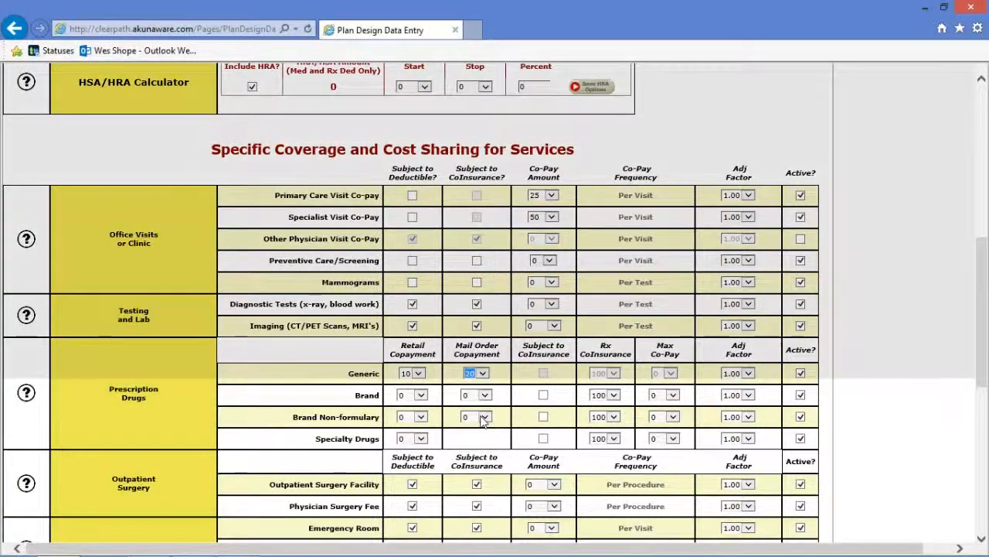
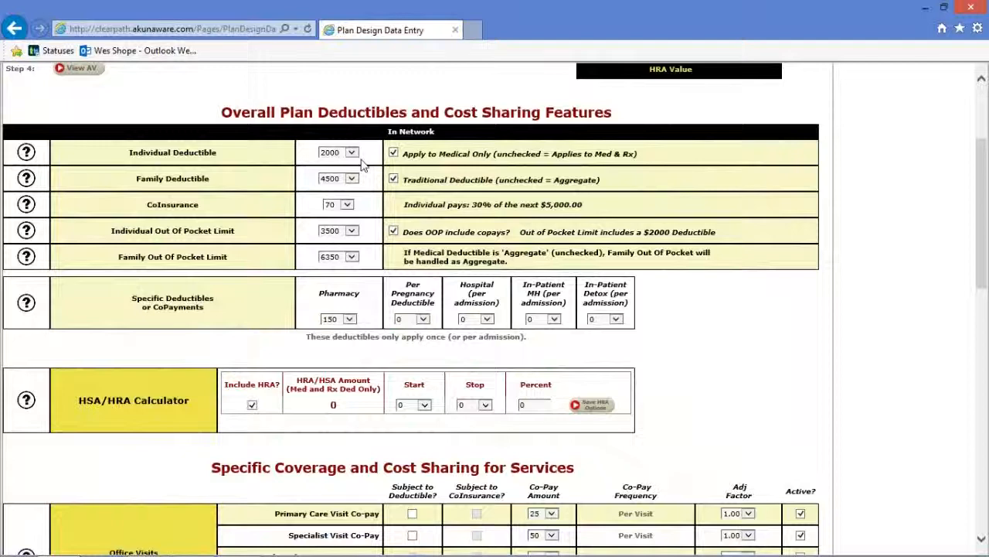
Set the HRA to cover 50 percent from 1000 to 2000 and save it, giving an HRA amount of 500.
left_click(424, 405)
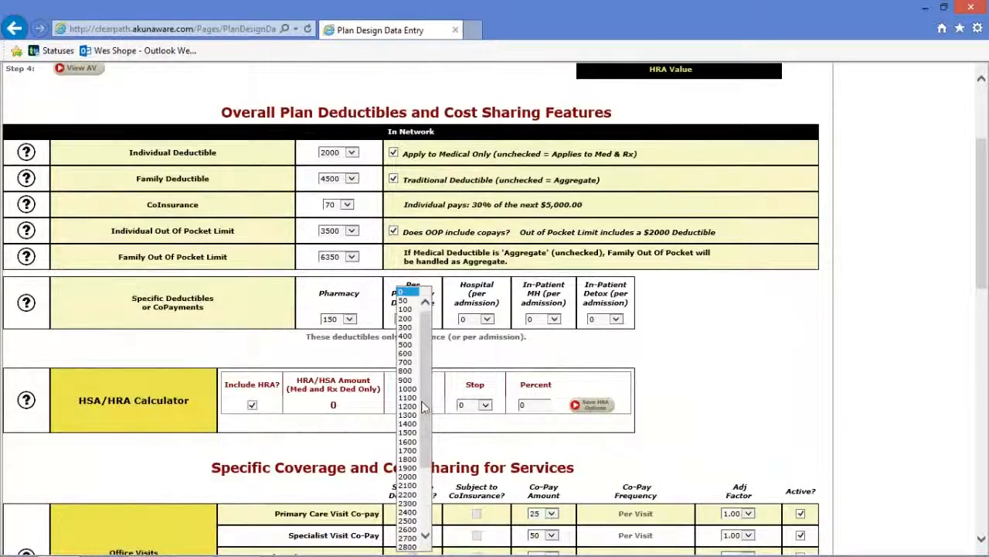
left_click(415, 390)
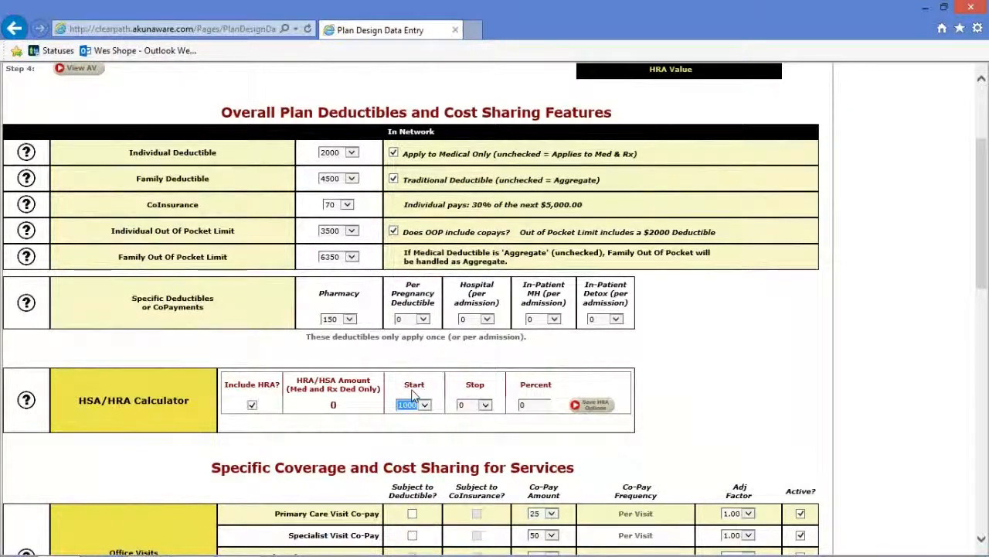
left_click(486, 404)
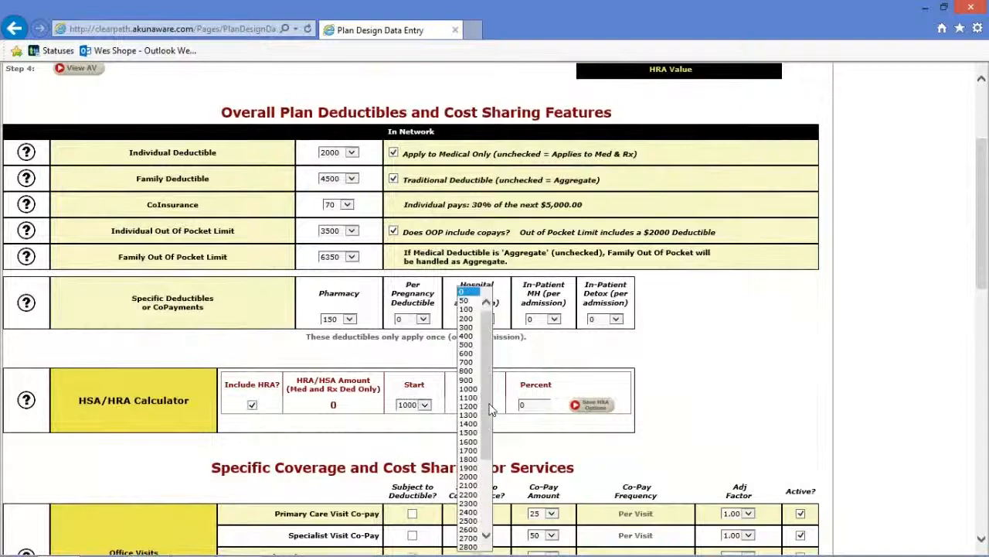
left_click(468, 477)
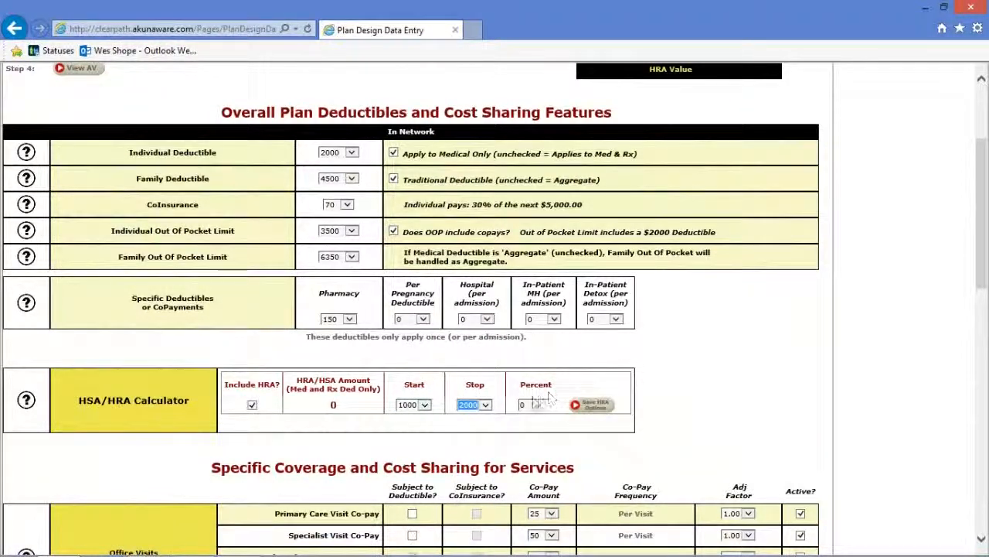
double_click(524, 404)
type("100")
key("BackSpace")
key("BackSpace")
key("BackSpace")
left_click(588, 415)
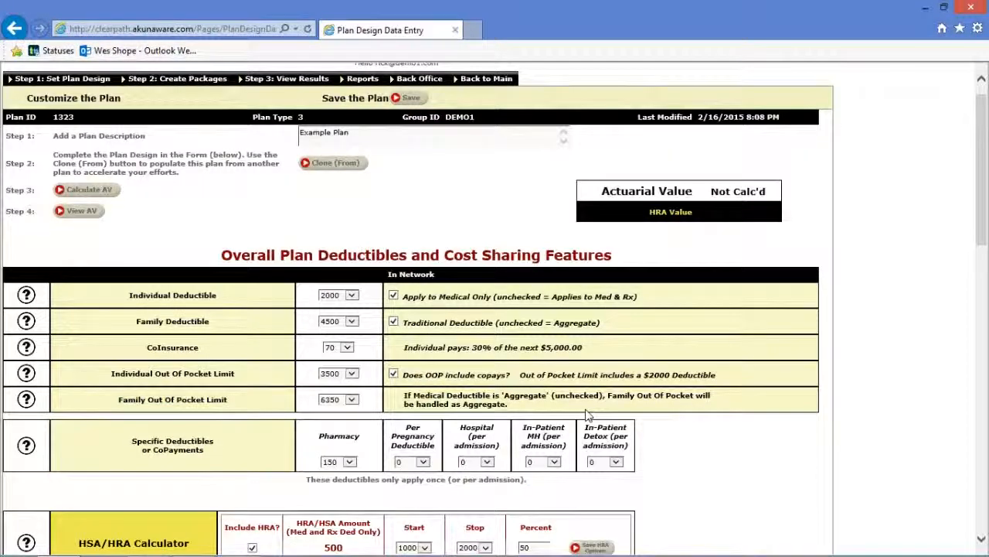
Calculate Example Plan's actuarial value and view the 76.5% result with 4.1% HRA value.
scroll(588, 415, "down", 2)
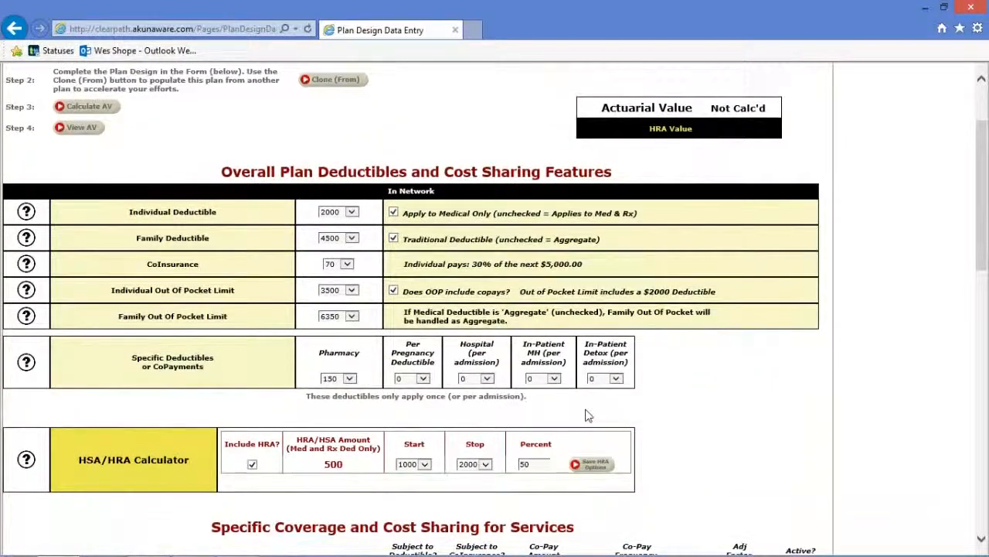
scroll(587, 415, "up", 3)
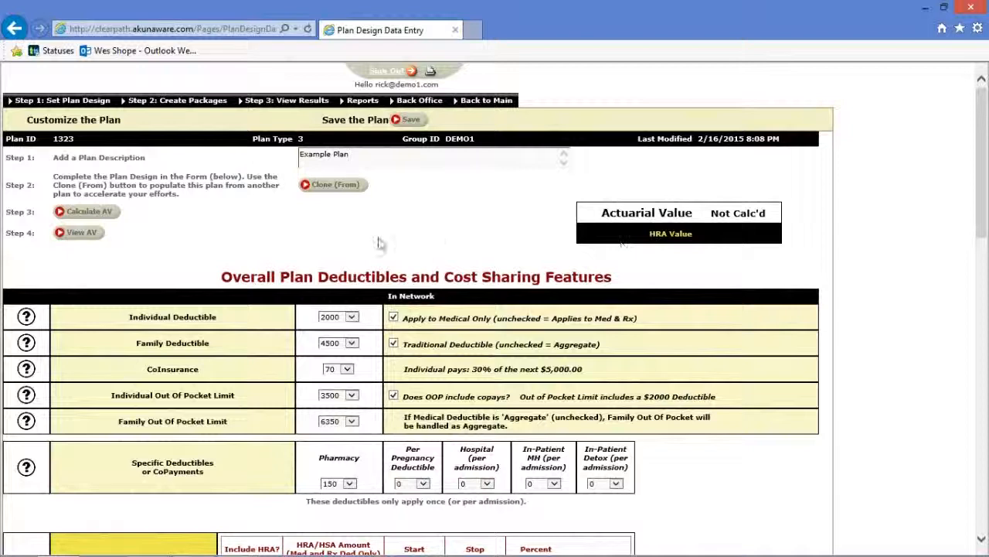
left_click(102, 215)
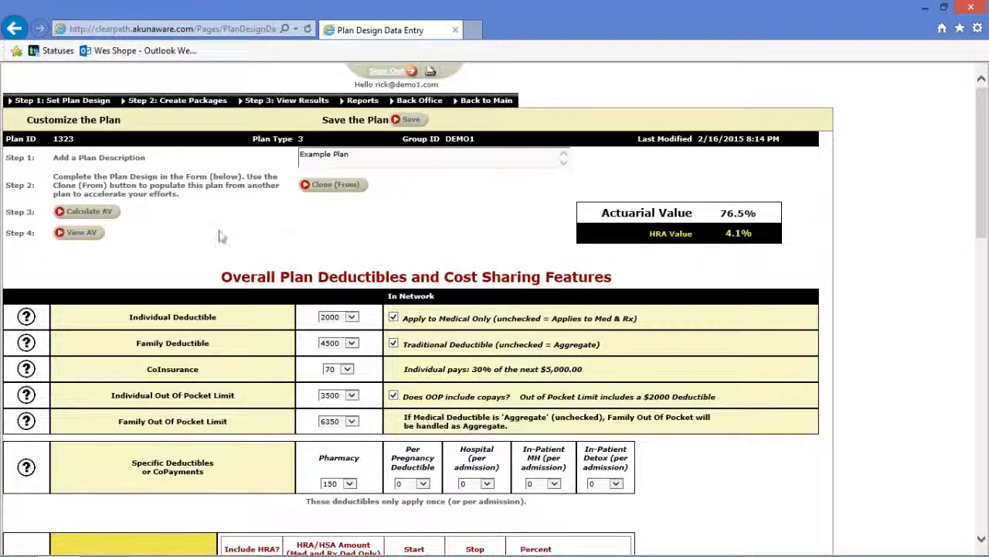
left_click(91, 236)
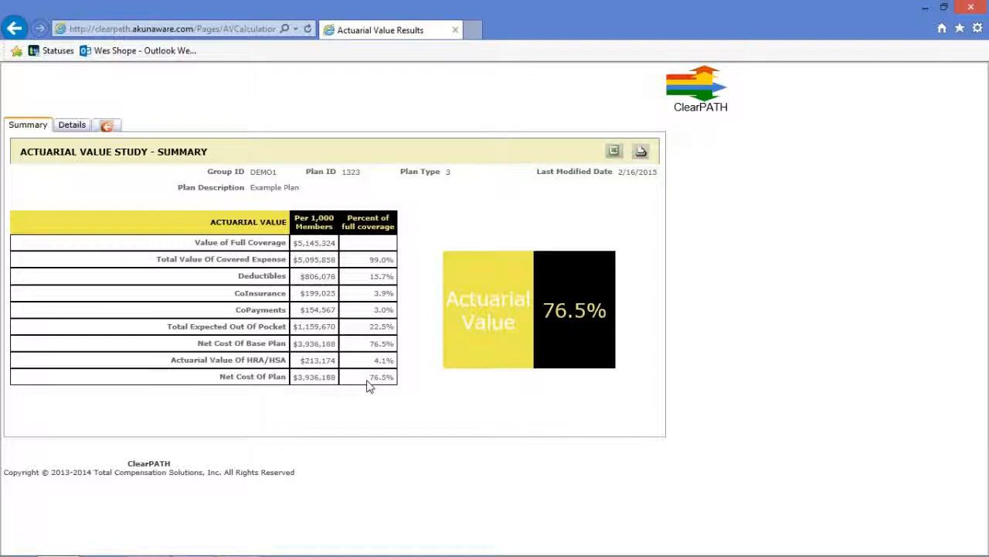
Review the category breakout ($5,095,858 gross, $3,936,188 net), then return to the plan design form.
left_click(72, 128)
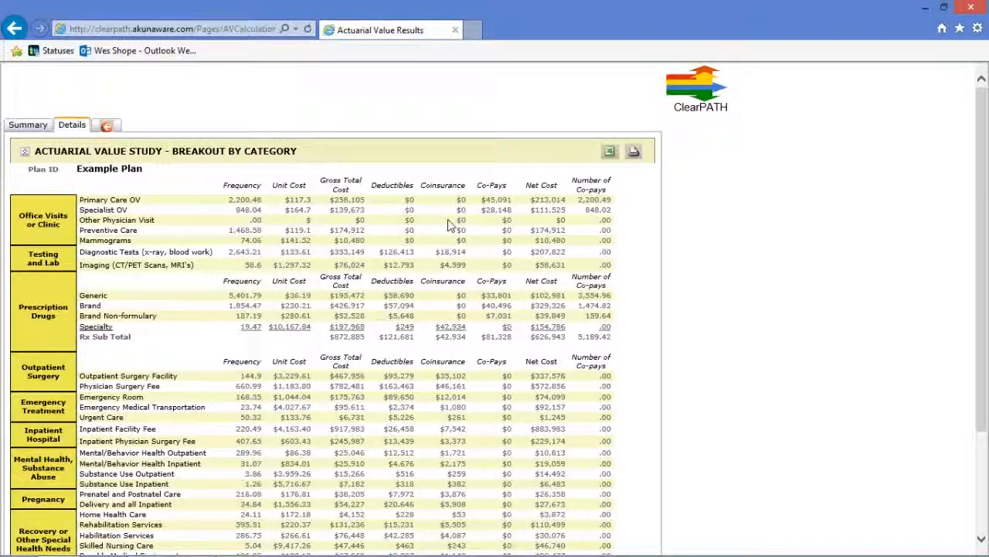
scroll(456, 219, "down", 1)
scroll(447, 220, "down", 2)
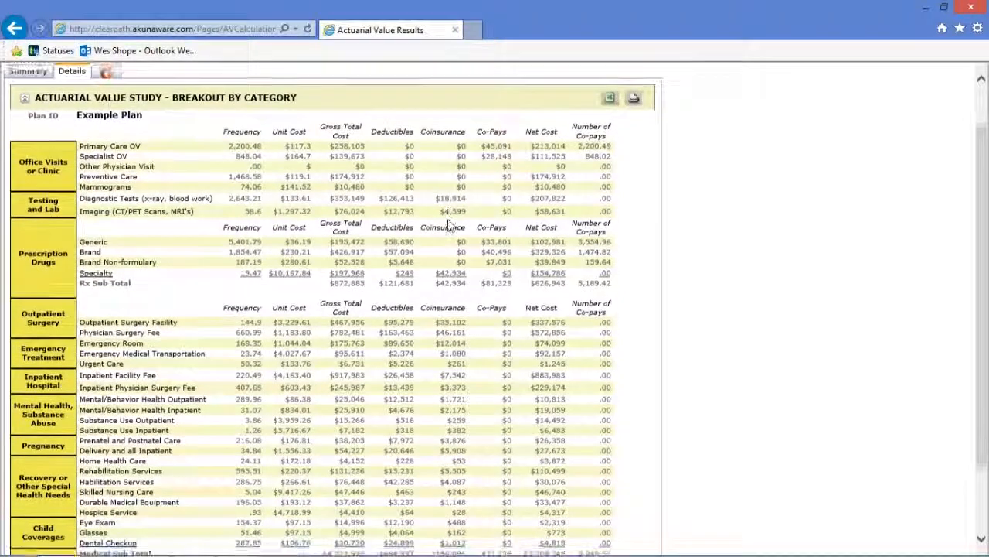
scroll(447, 218, "down", 2)
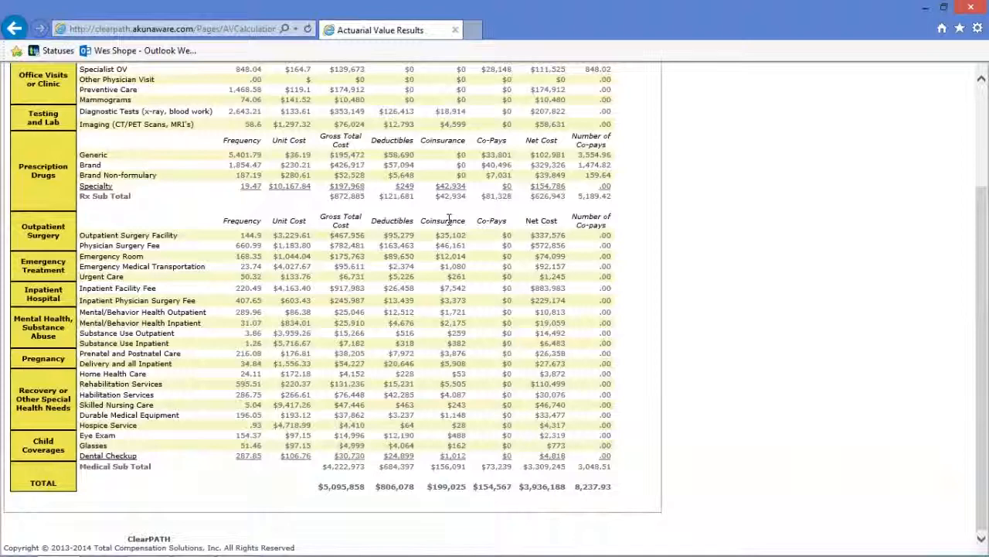
scroll(447, 219, "up", 4)
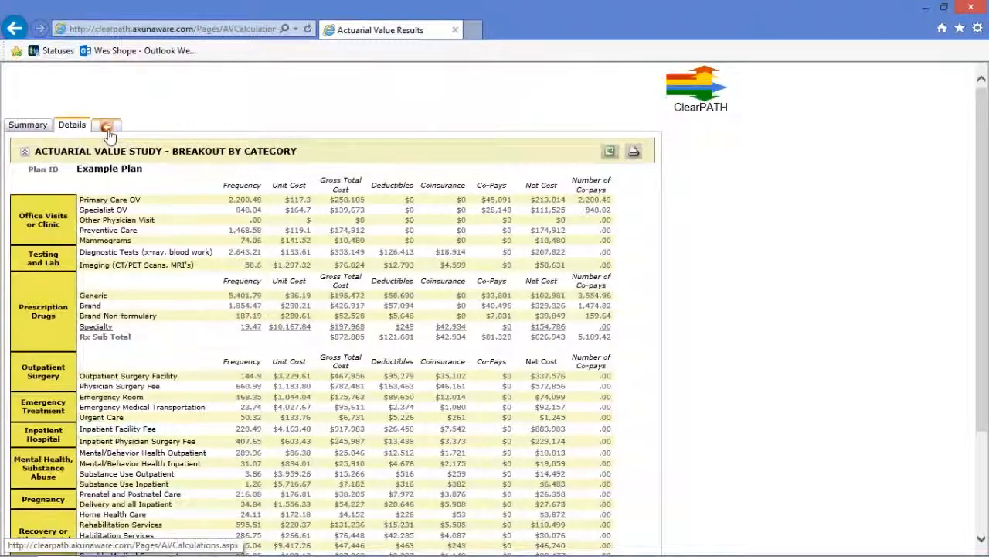
left_click(107, 127)
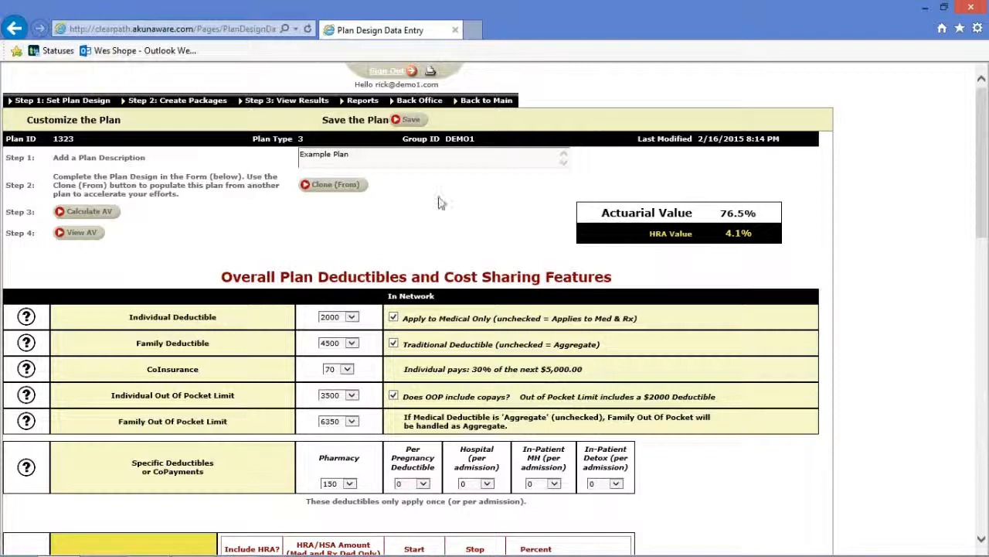
left_click(410, 122)
key("alt+Tab")
key("Left")
key("Left")
key("Left")
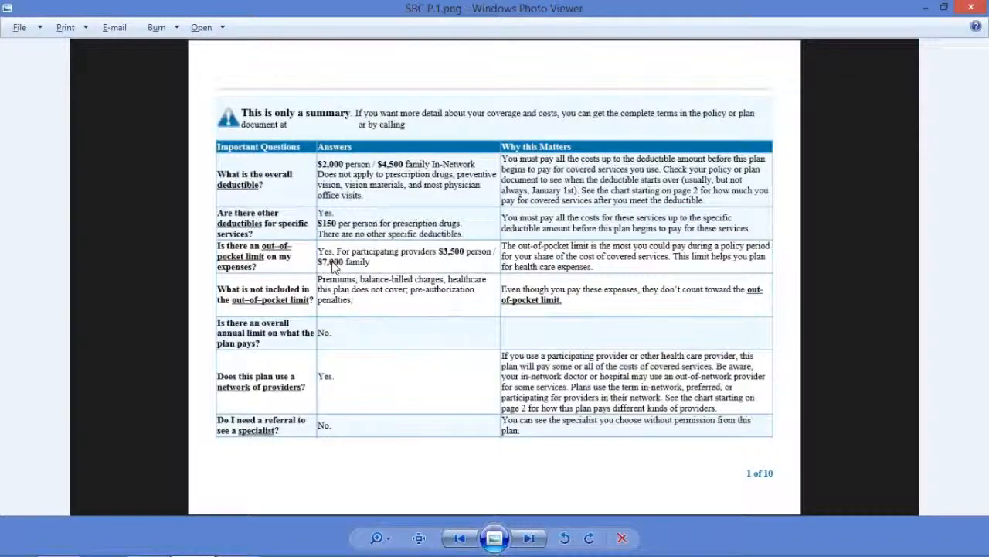
key("alt+Tab")
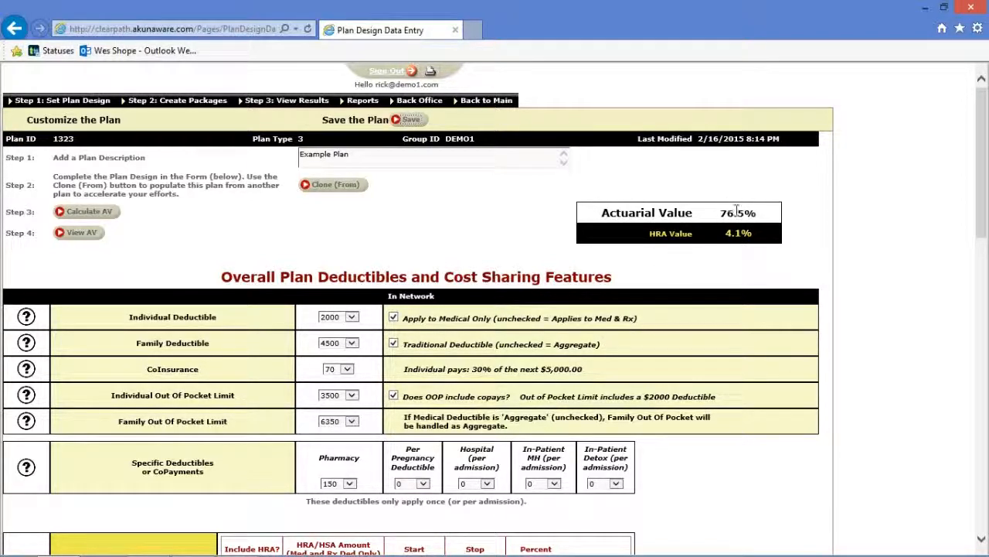
Set the family out-of-pocket limit to 7500 and recalculate the actuarial value.
left_click(352, 421)
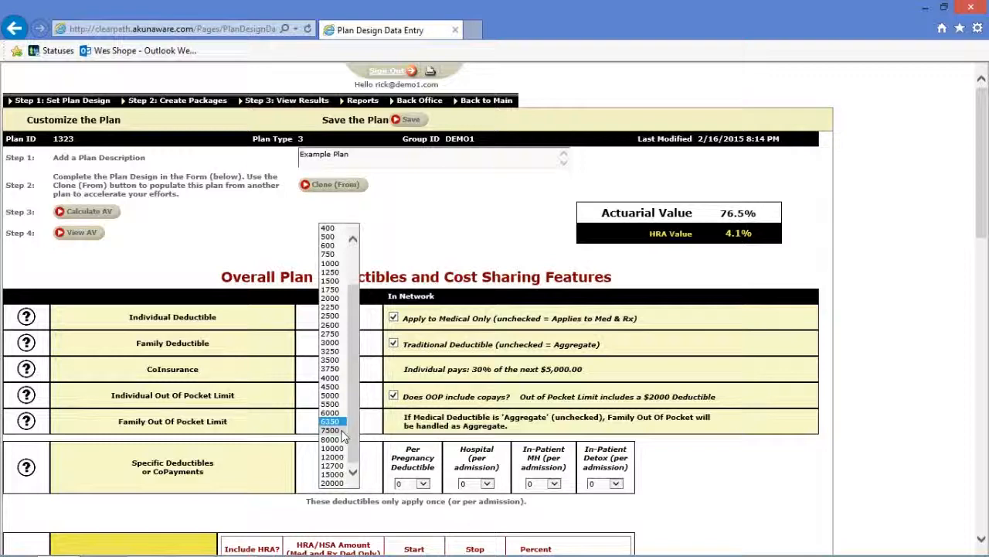
left_click(343, 431)
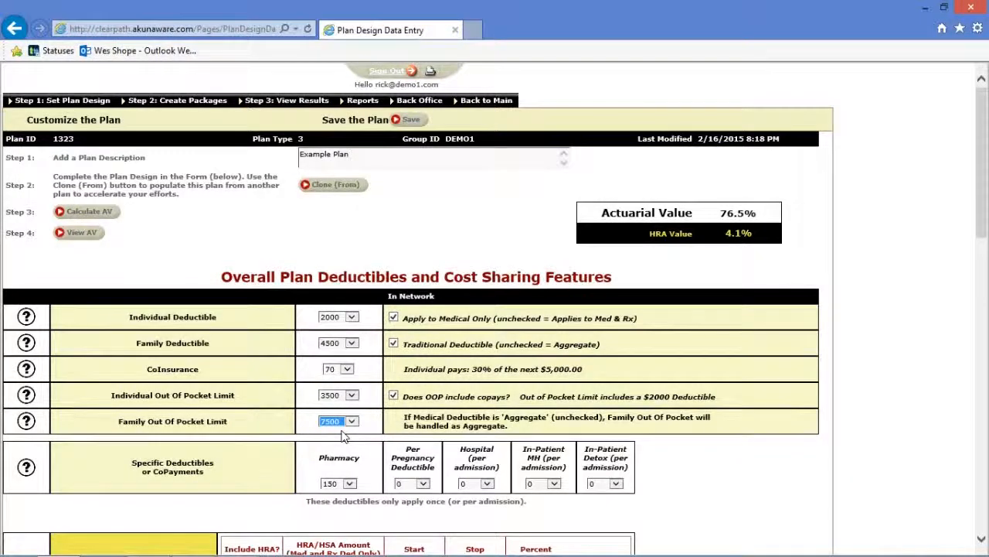
left_click(101, 214)
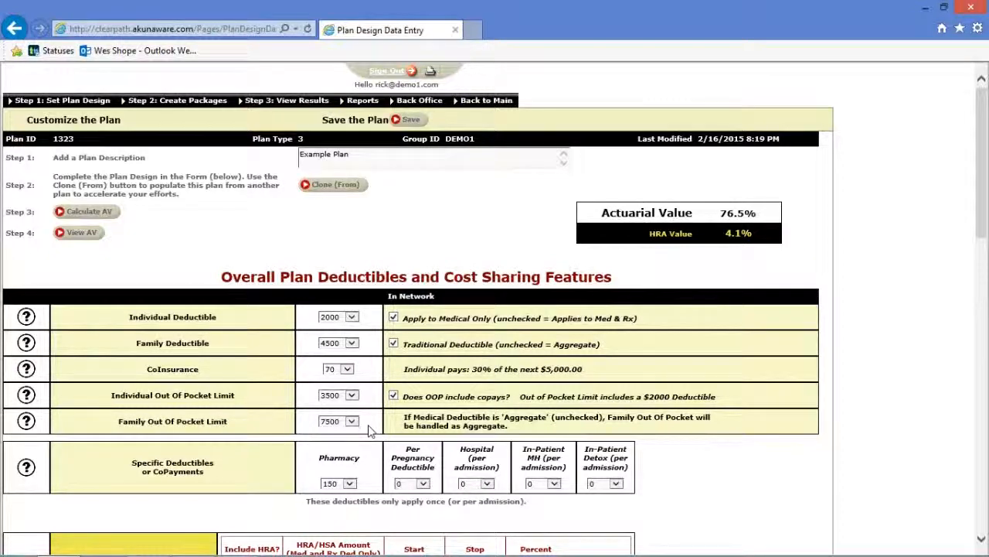
Review the recalculated results, then return to the Plan Design list of 25 plans.
scroll(369, 431, "down", 1)
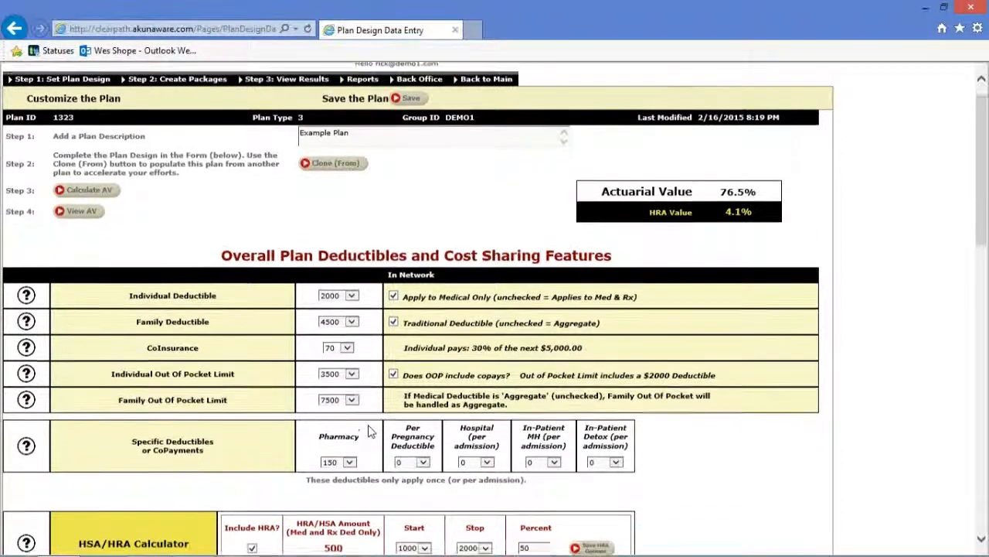
scroll(369, 395, "down", 5)
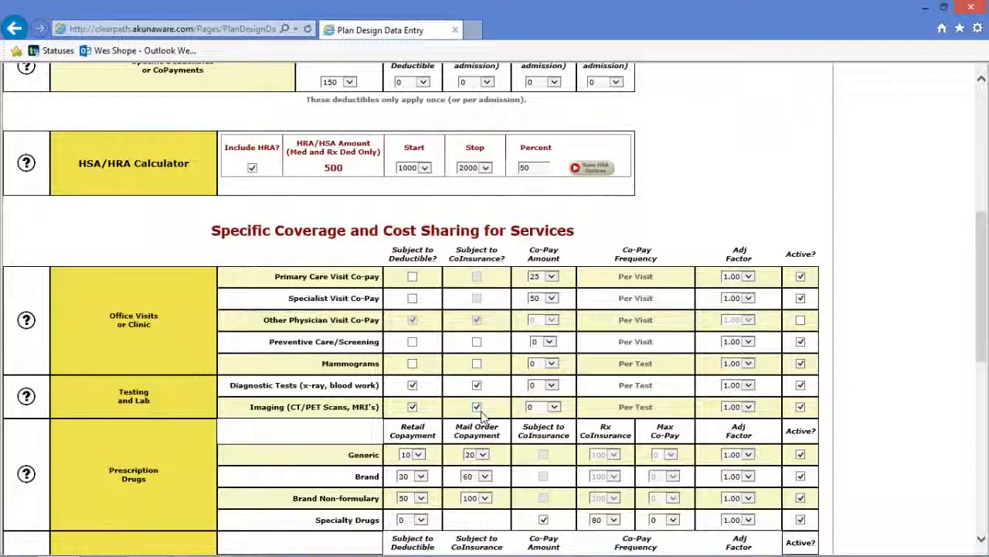
scroll(479, 416, "up", 5)
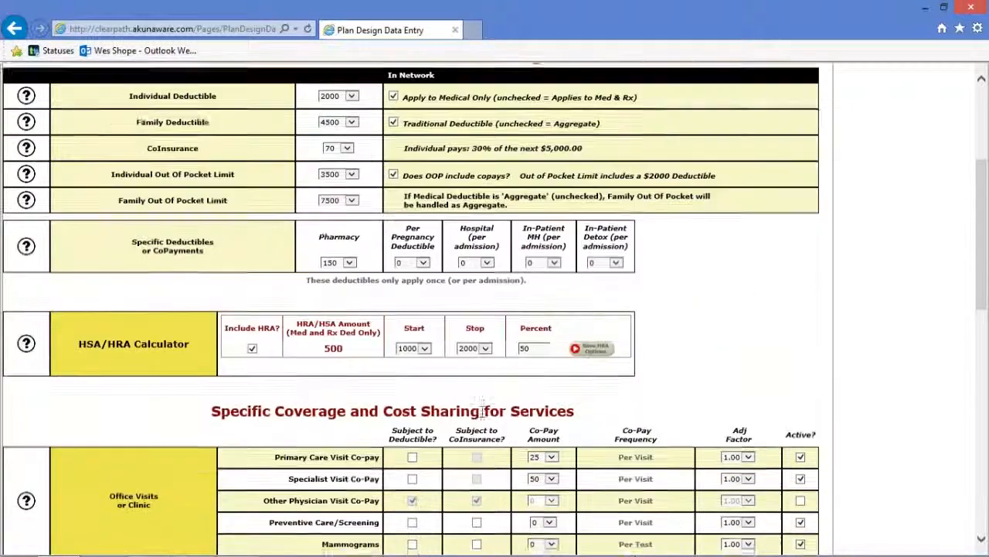
scroll(481, 414, "up", 1)
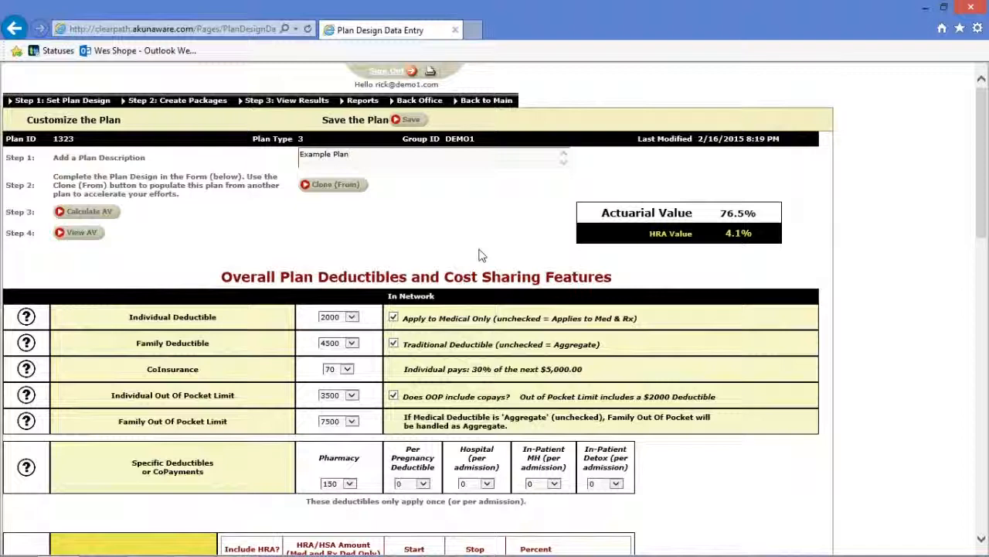
left_click(87, 112)
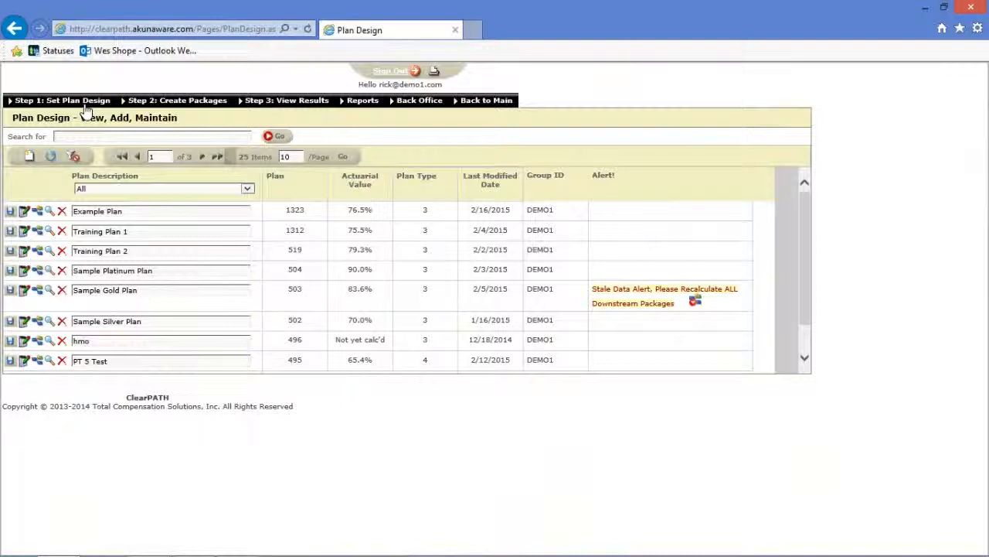
Add a new plan row named 'Example Plan 2' and save it as plan 1324.
left_click(30, 158)
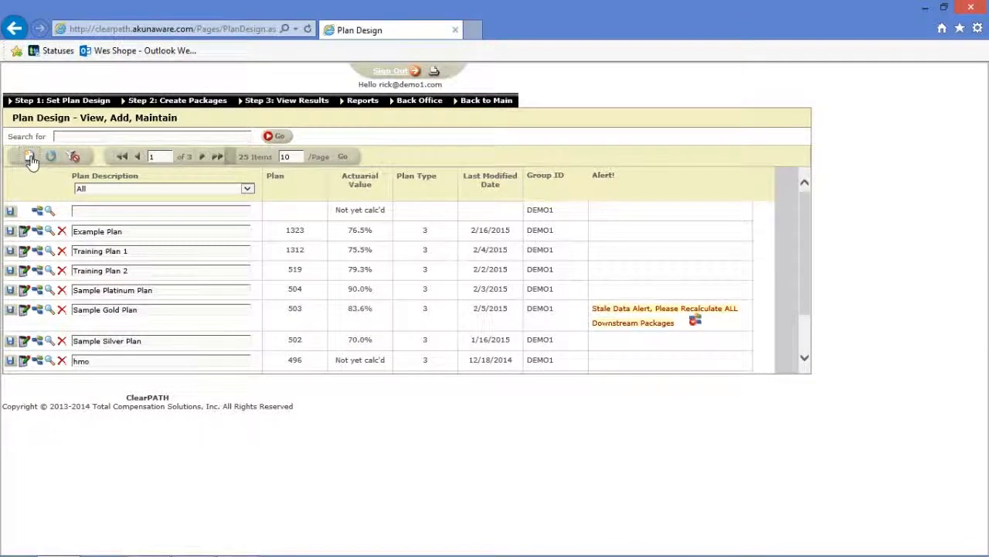
left_click(88, 210)
type("Example")
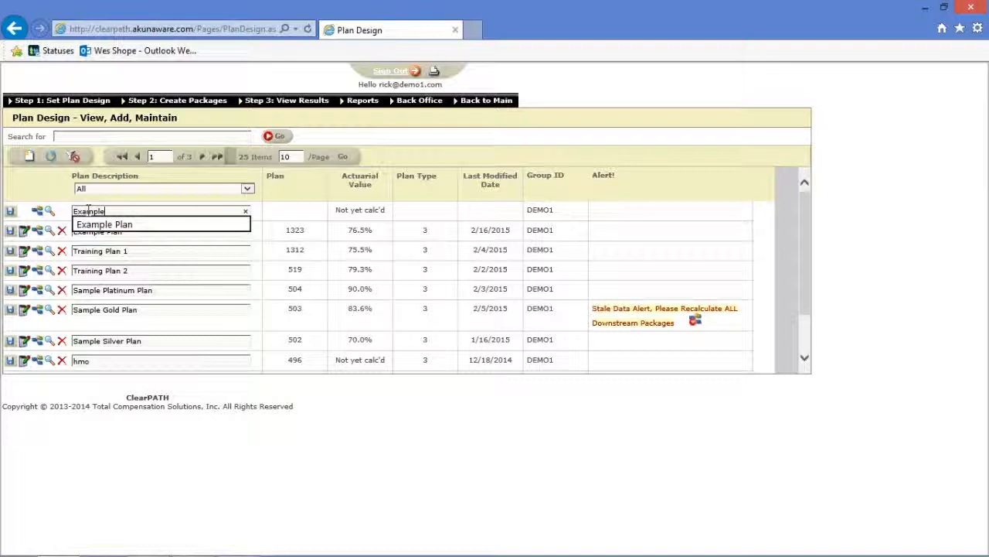
type(" Plan 2")
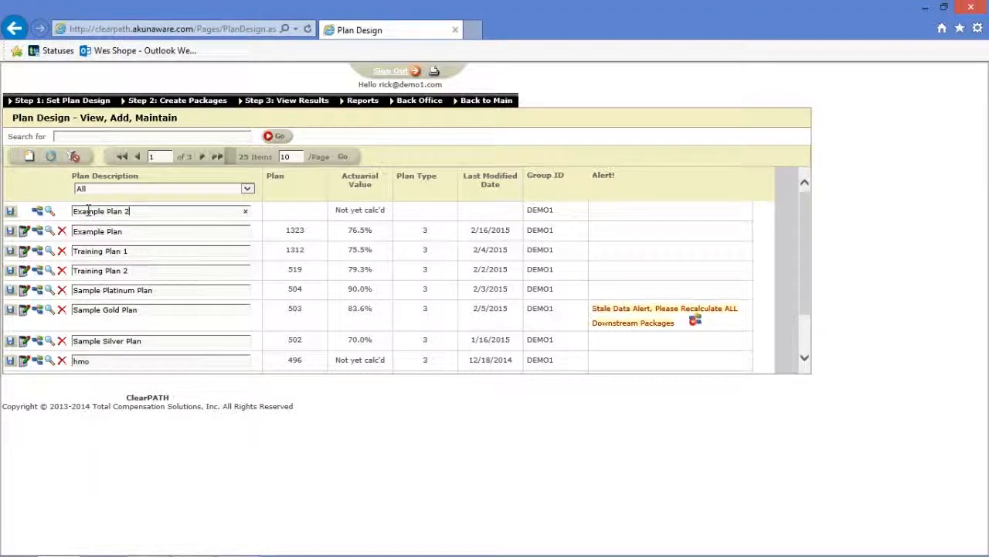
left_click(10, 213)
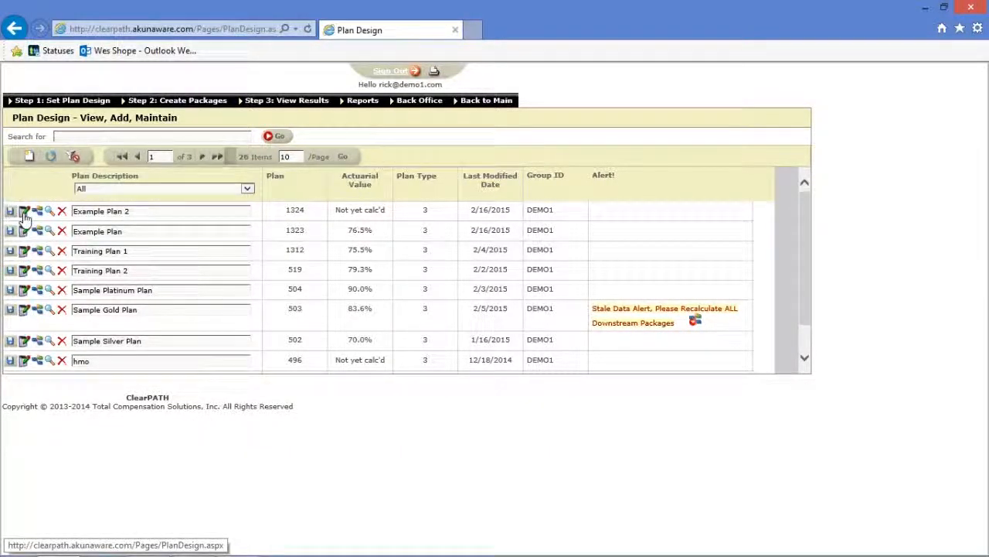
Edit Example Plan 2 and clone its design from Example Plan in the Plan Cloner.
left_click(24, 214)
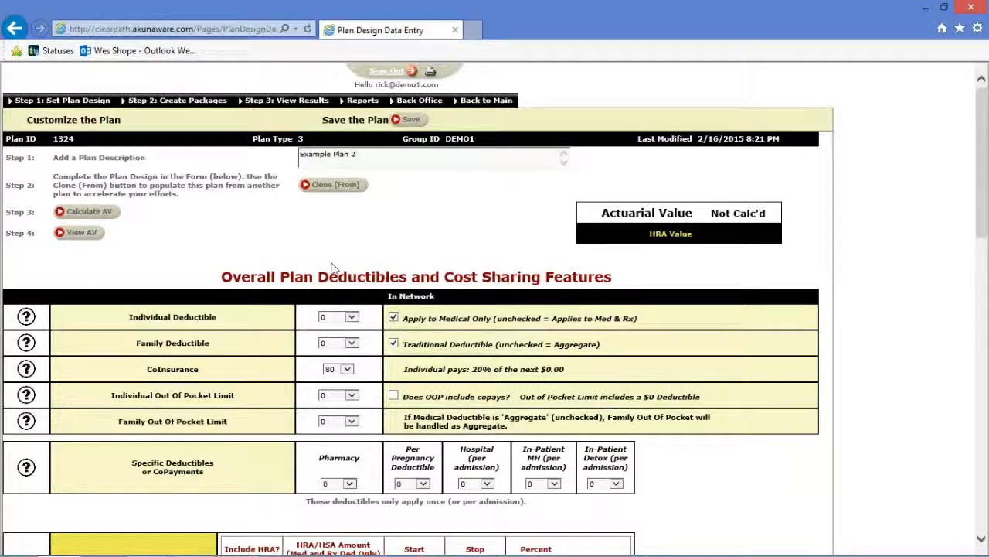
scroll(333, 268, "down", 3)
scroll(332, 269, "up", 3)
left_click(335, 184)
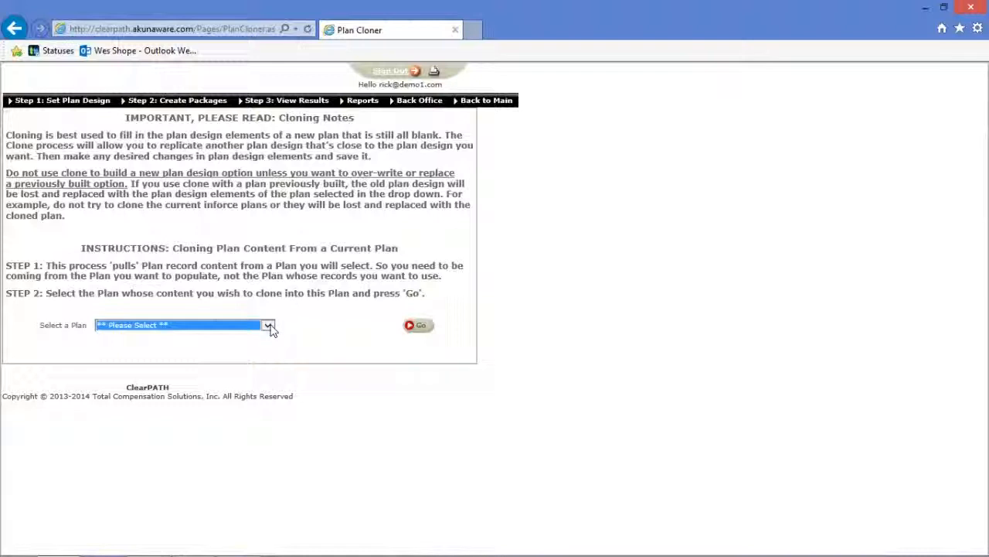
left_click(268, 326)
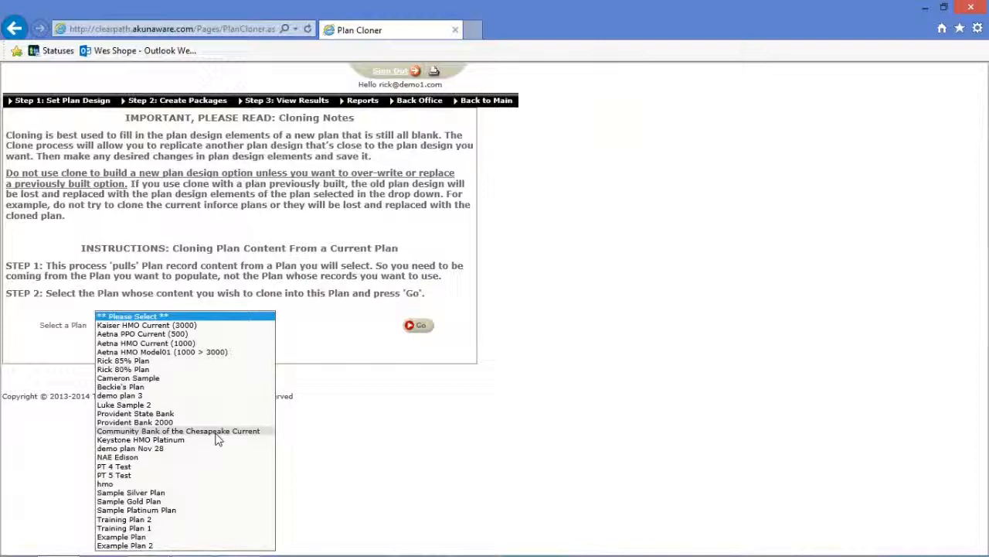
left_click(153, 545)
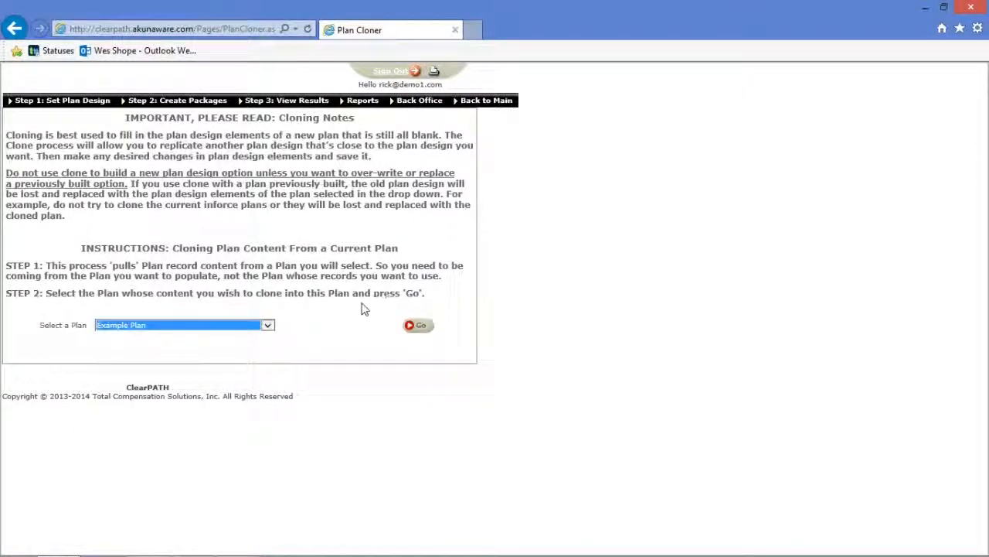
left_click(417, 326)
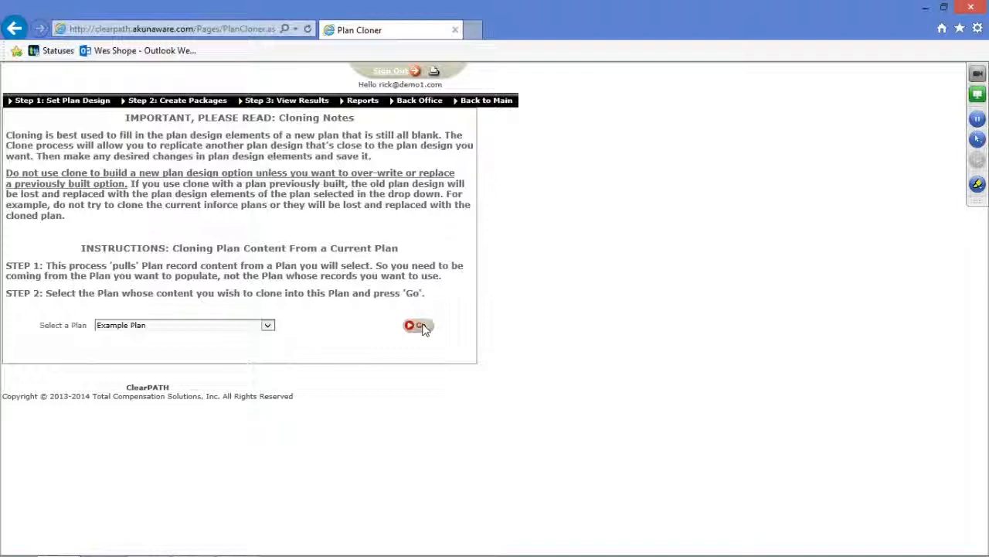
left_click(418, 325)
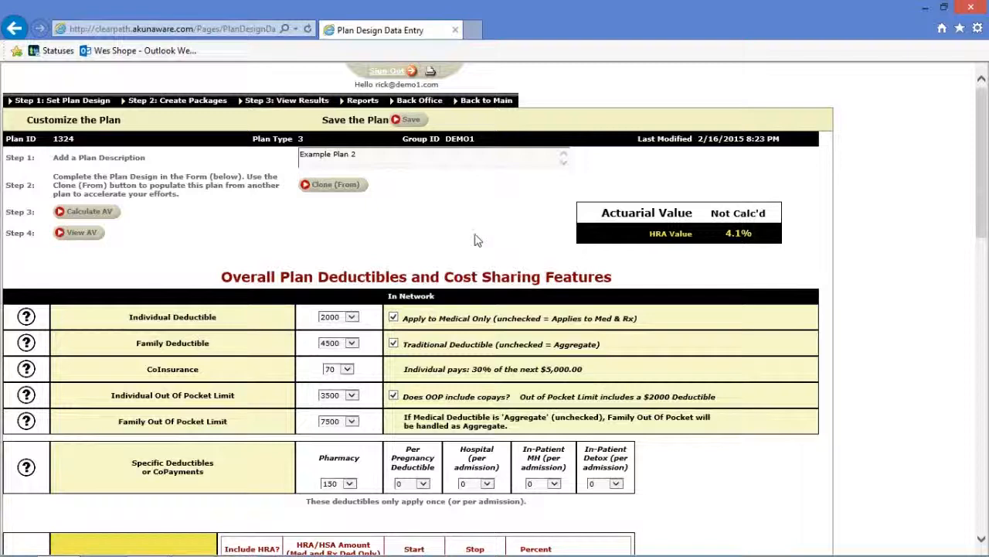
Set Example Plan 2's individual deductible to 1000 and individual out-of-pocket limit to 2500.
left_click(353, 318)
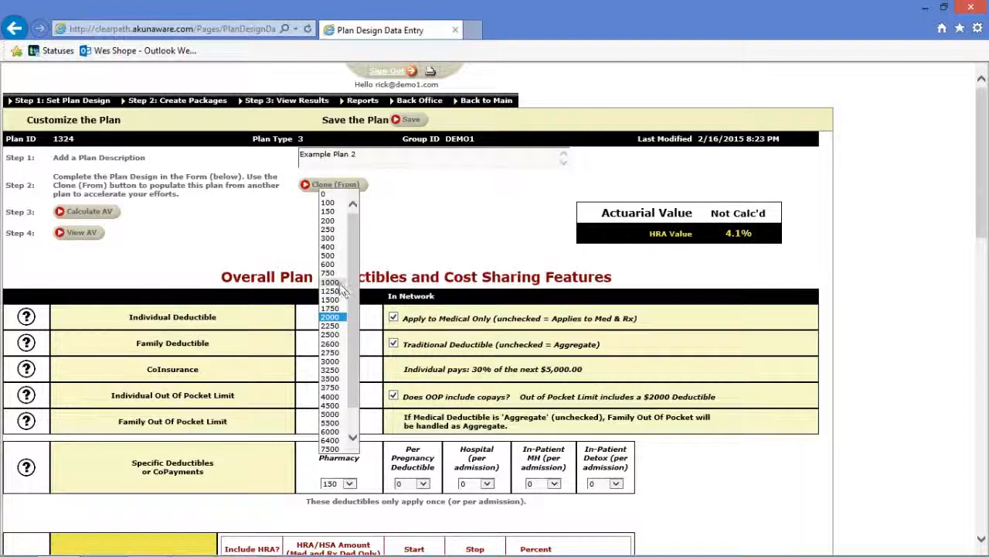
left_click(340, 282)
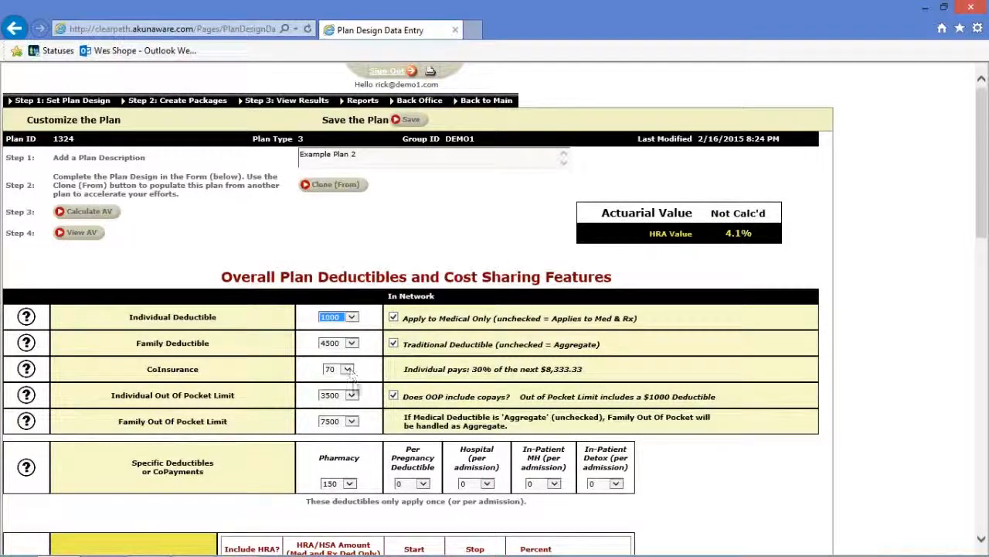
left_click(352, 395)
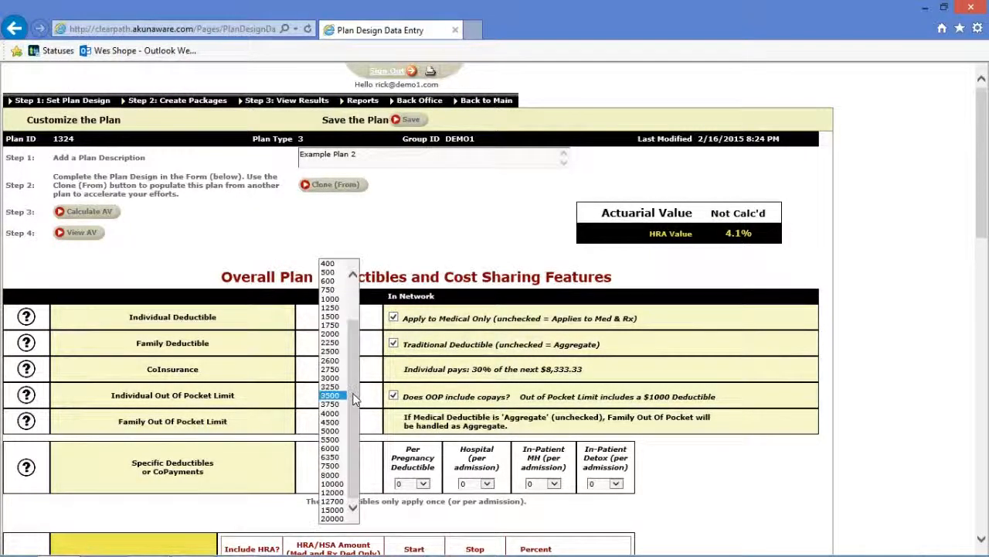
left_click(339, 353)
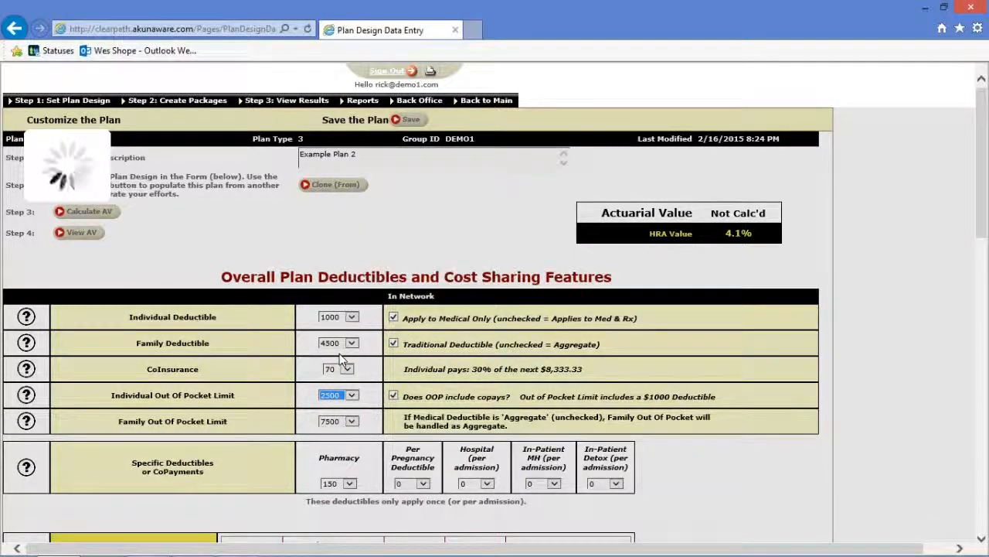
Exclude the HRA from Example Plan 2 and recalculate its actuarial value.
scroll(508, 358, "down", 3)
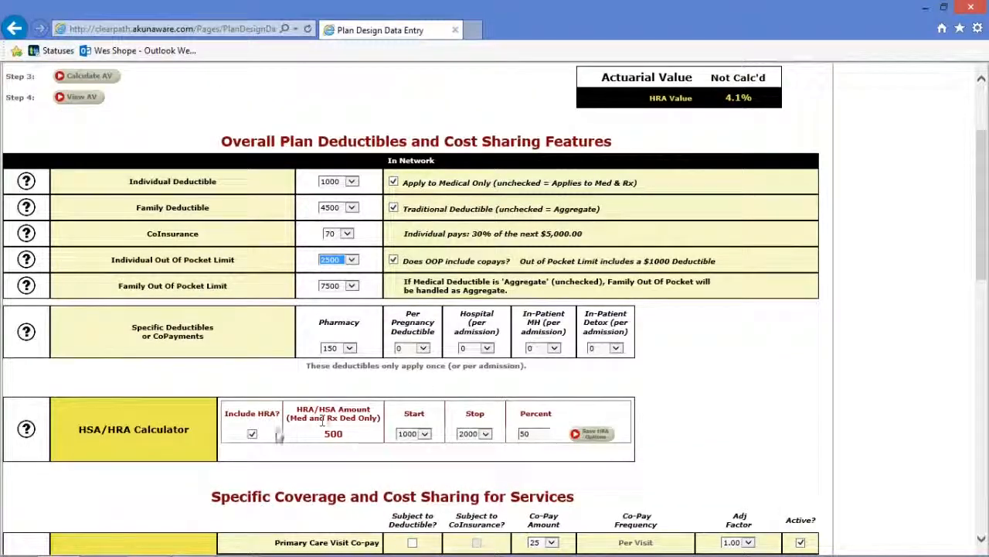
left_click(253, 434)
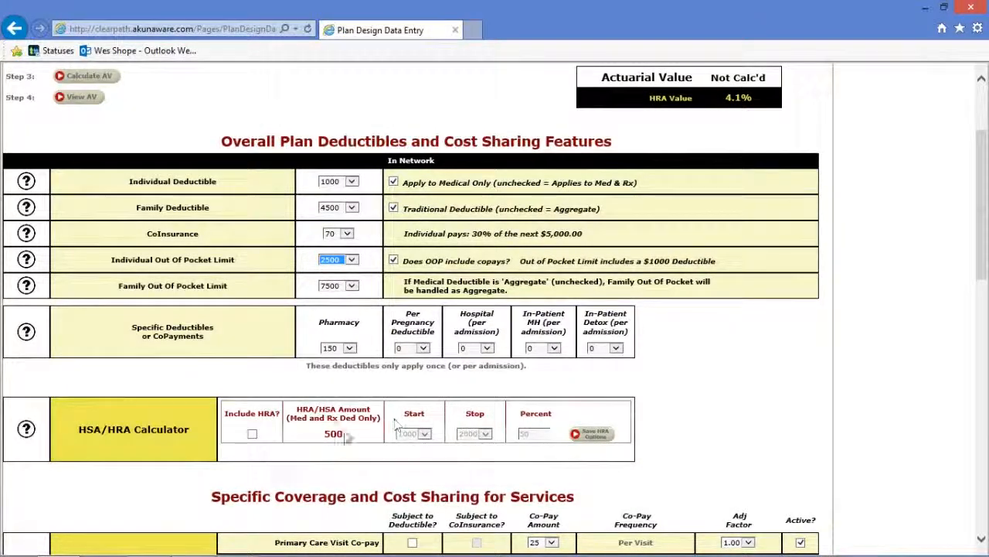
scroll(342, 433, "up", 3)
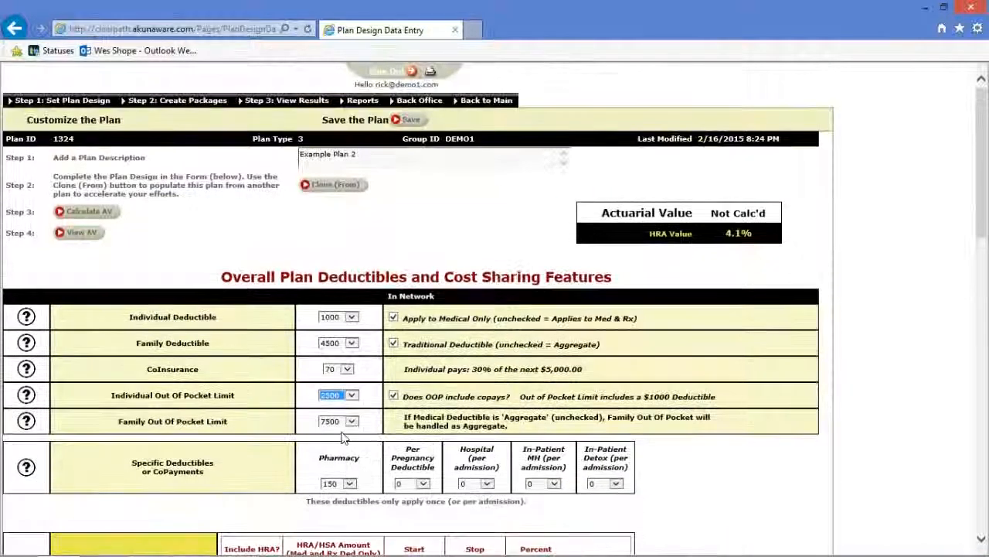
left_click(109, 213)
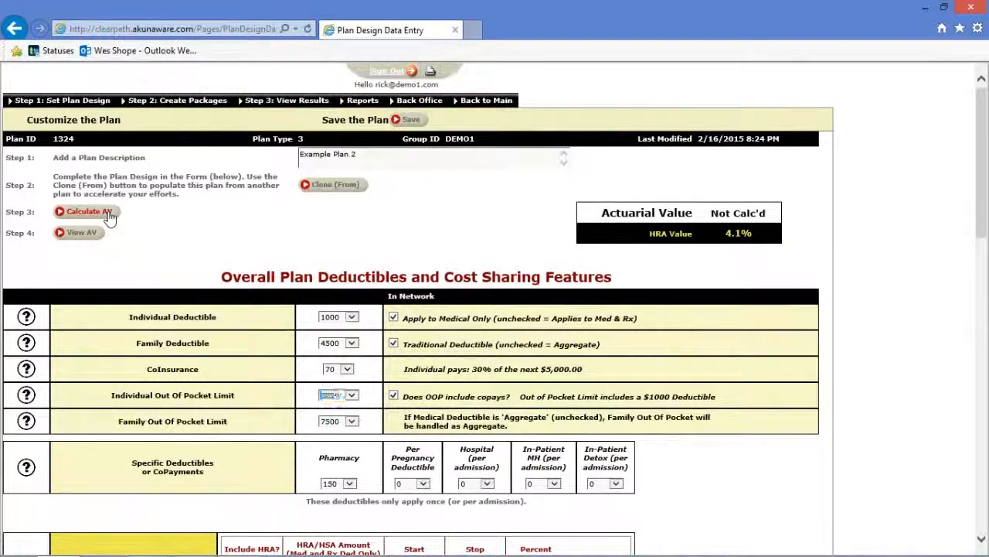